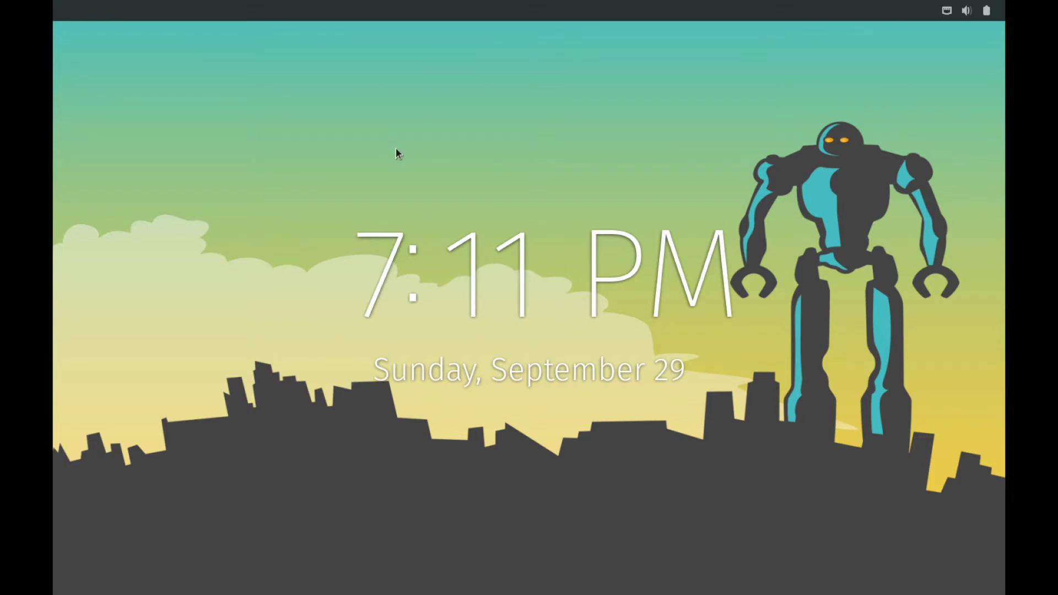
Open the lock screen's top-bar status menu showing volume, Wired Connected and Fully Charged
{"action": "left_click", "coordinate": [947, 12]}
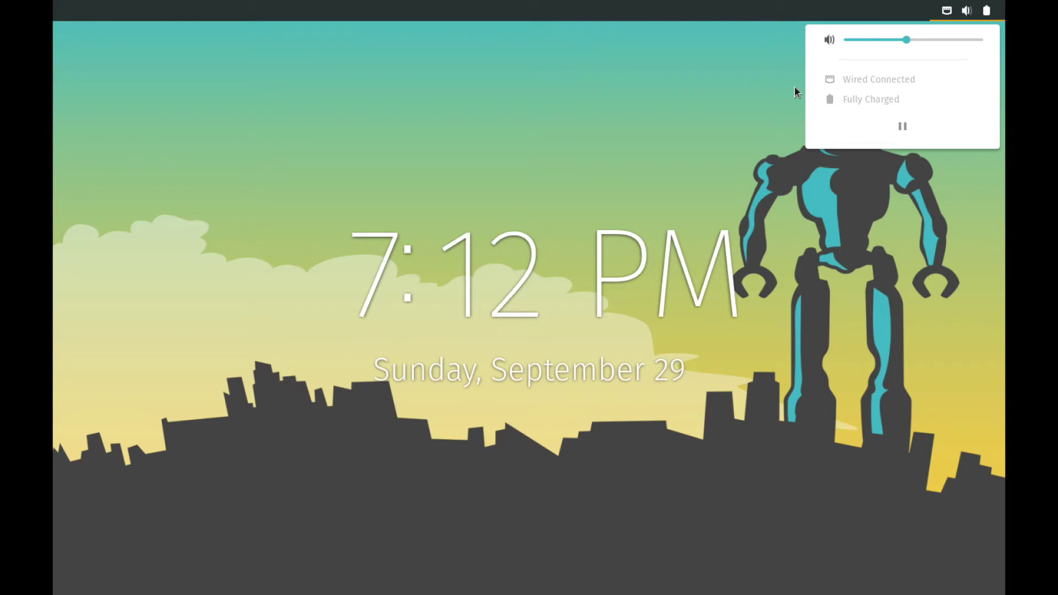
Dismiss the status menu by clicking the empty wallpaper
{"action": "left_click", "coordinate": [504, 119]}
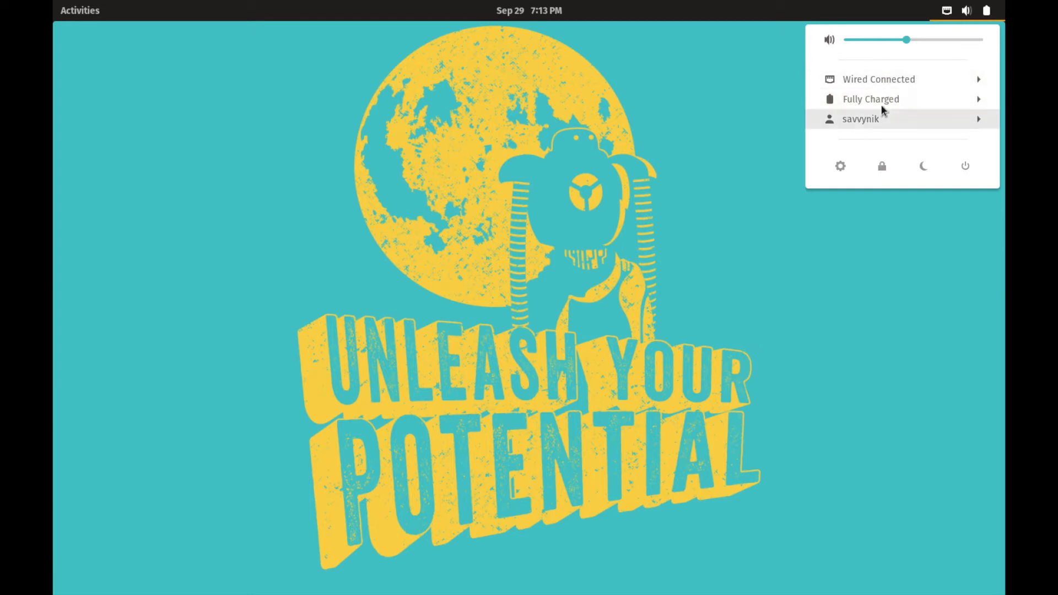
Expand Wired Connected in the system menu to reveal Turn Off and Wired Settings
{"action": "left_click", "coordinate": [921, 80]}
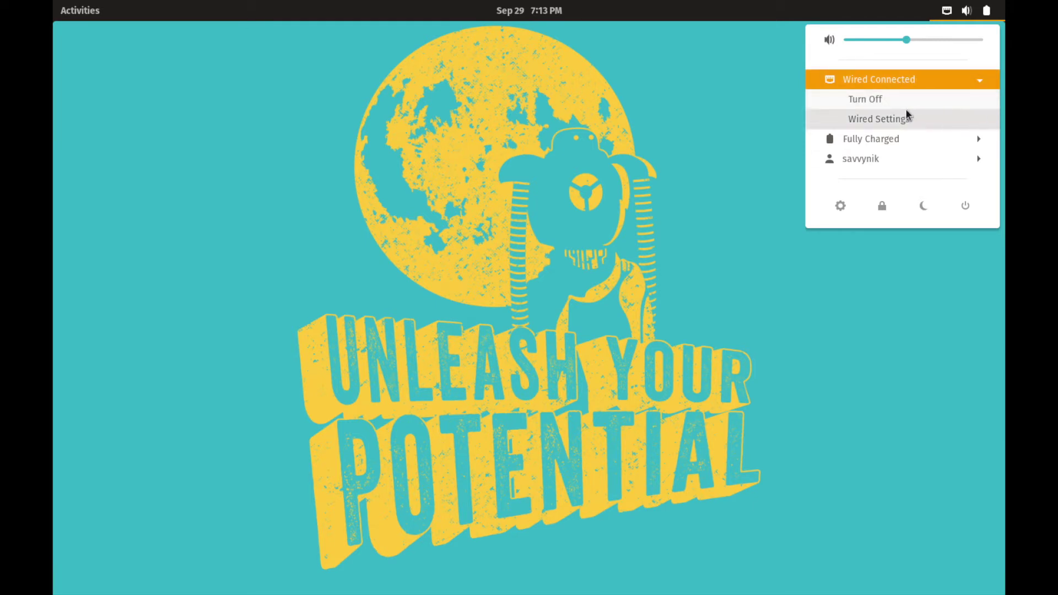
View the power modes (Balanced current) and the Log Out/Account Settings options, then collapse them
{"action": "left_click", "coordinate": [895, 141]}
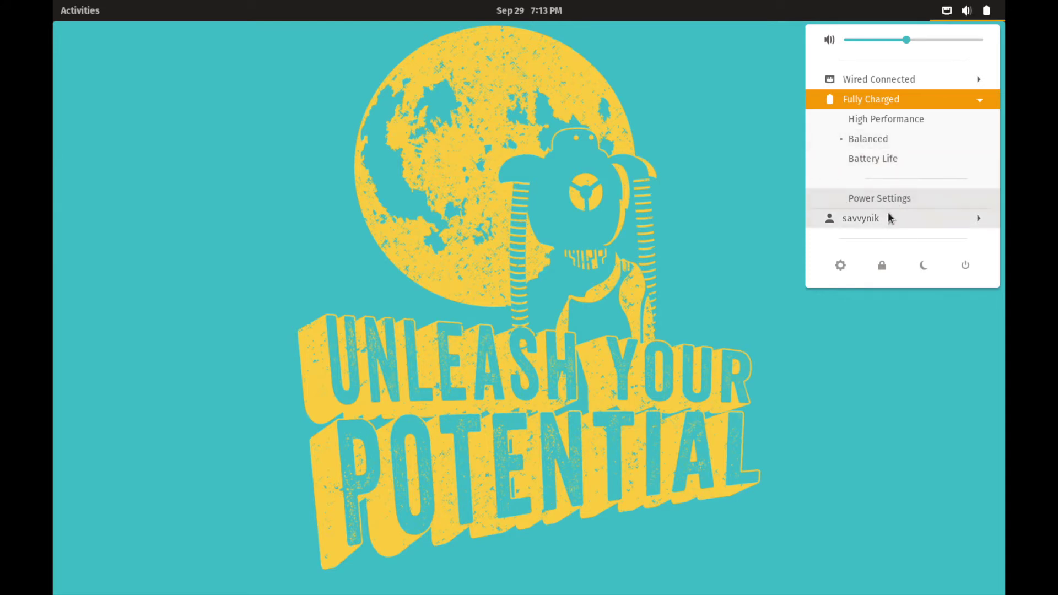
{"action": "left_click", "coordinate": [976, 218]}
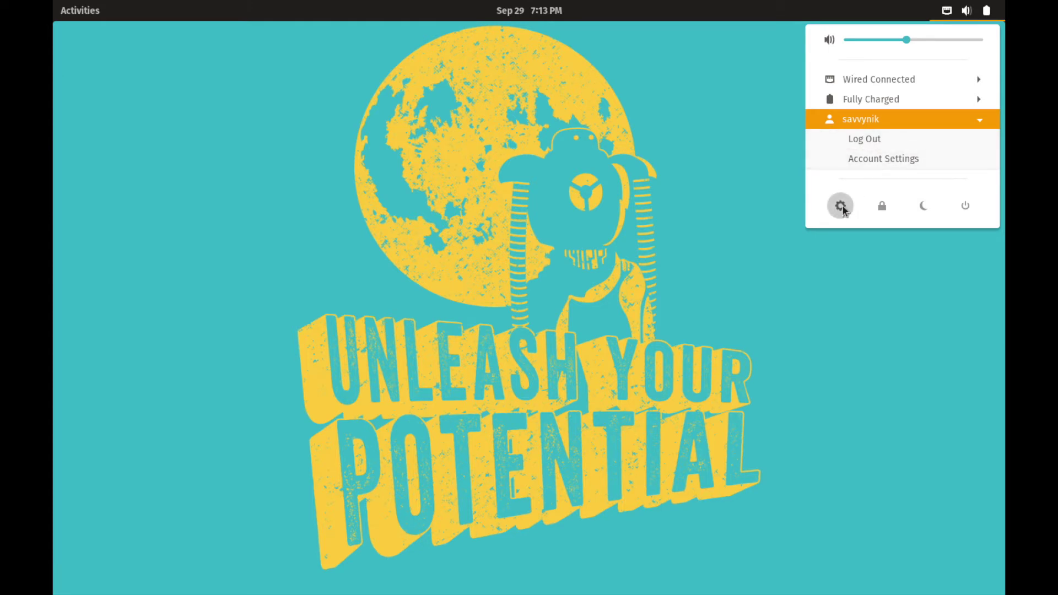
{"action": "left_click", "coordinate": [960, 121]}
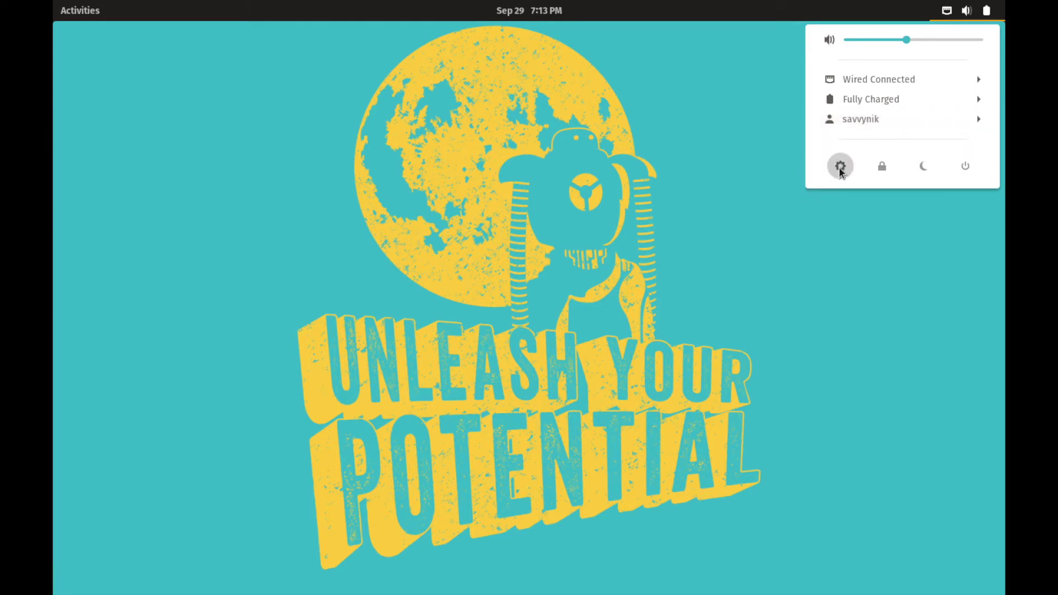
{"action": "left_click", "coordinate": [881, 165]}
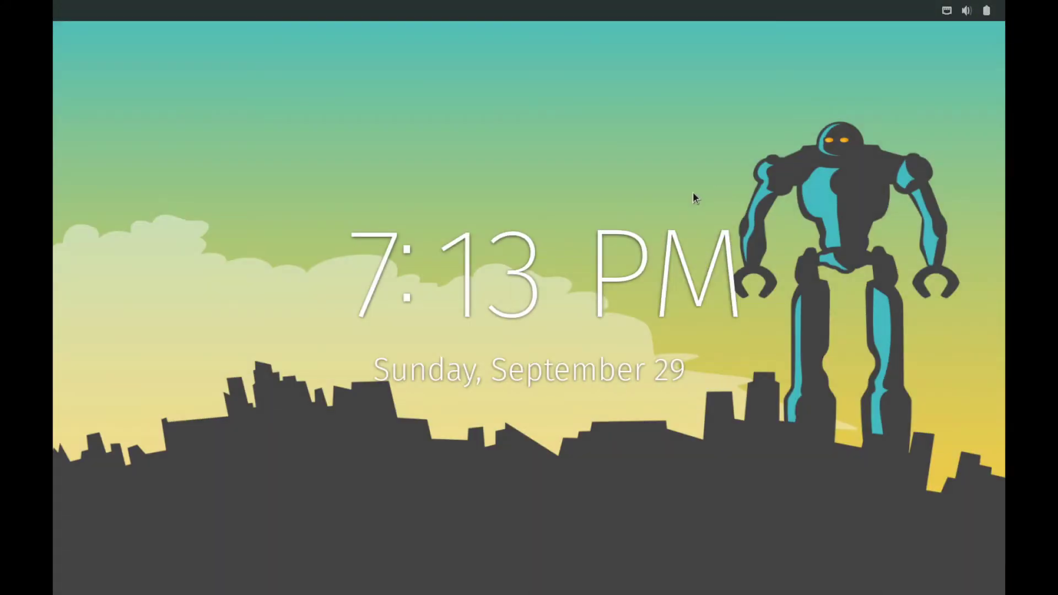
{"action": "left_click", "coordinate": [531, 156]}
{"action": "key", "text": "Return"}
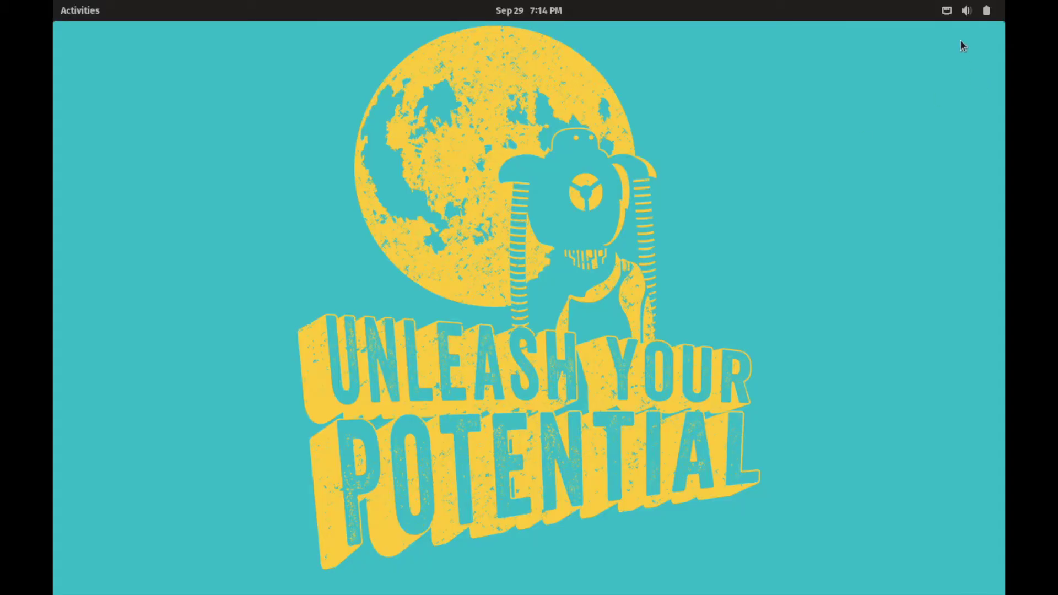
{"action": "left_click", "coordinate": [966, 10]}
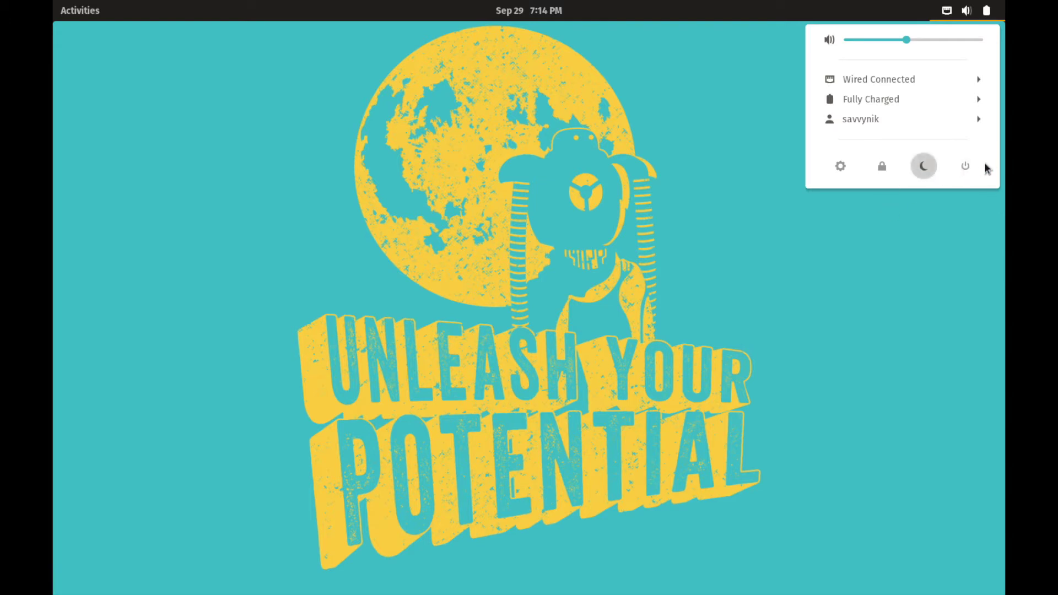
Close the system menu by clicking the empty desktop
{"action": "left_click", "coordinate": [605, 142]}
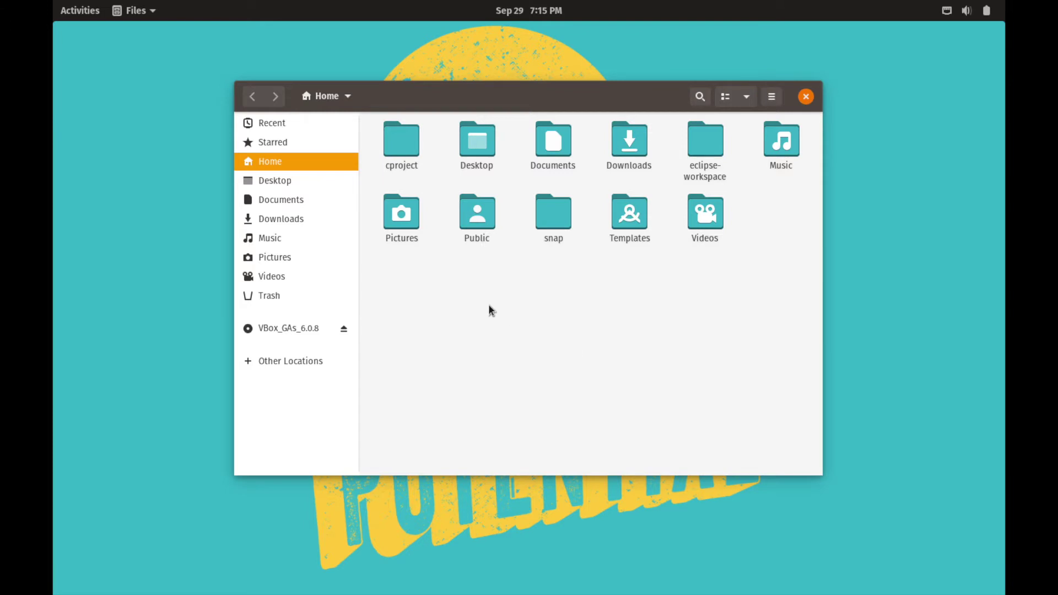
Use Open in Terminal from the Home path-bar menu to launch a terminal in Home
{"action": "left_click", "coordinate": [350, 98]}
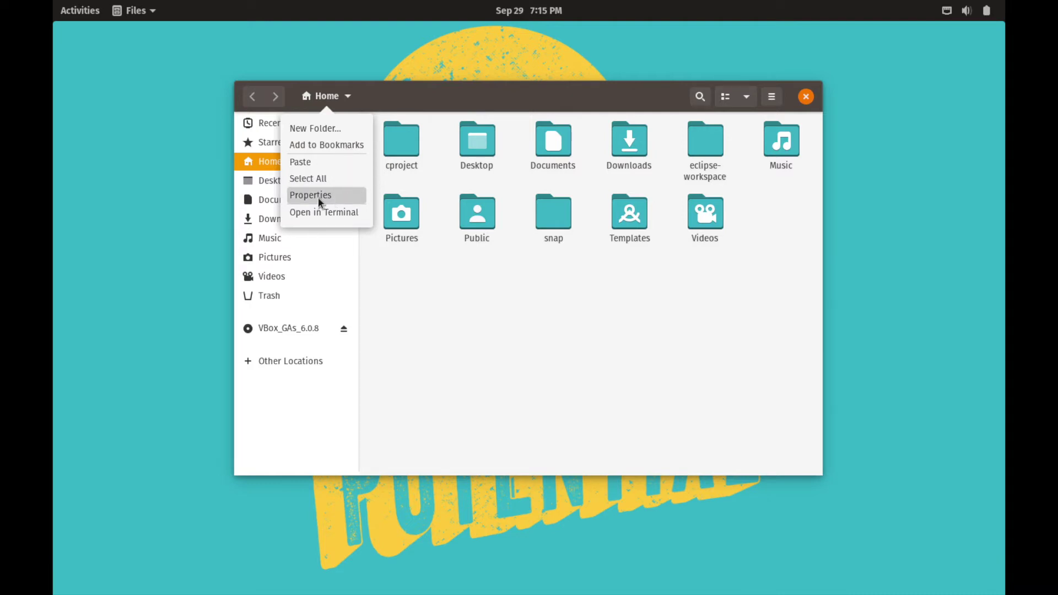
{"action": "left_click", "coordinate": [528, 287]}
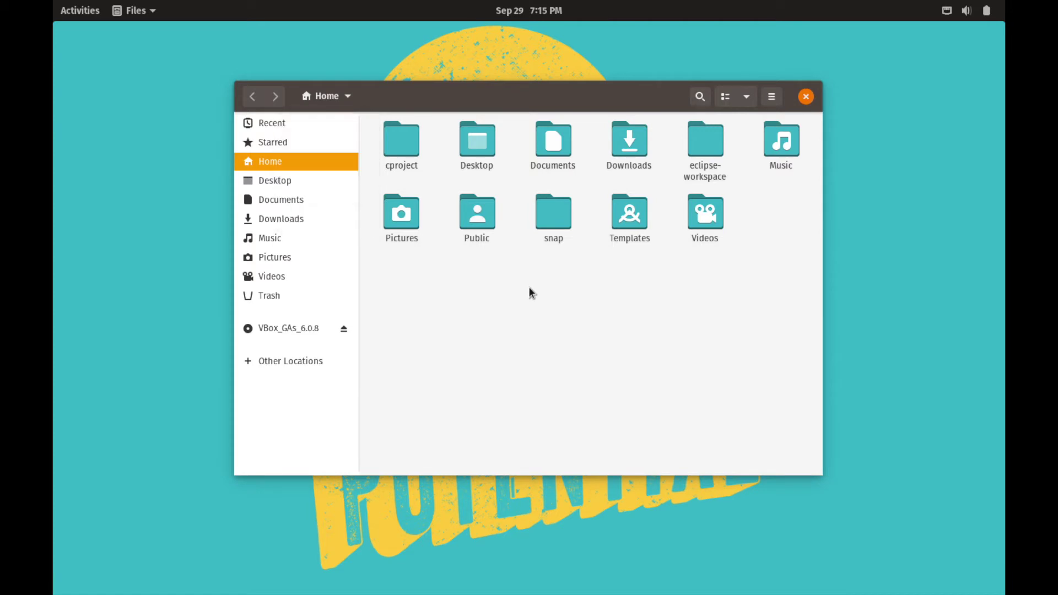
{"action": "left_click", "coordinate": [341, 103]}
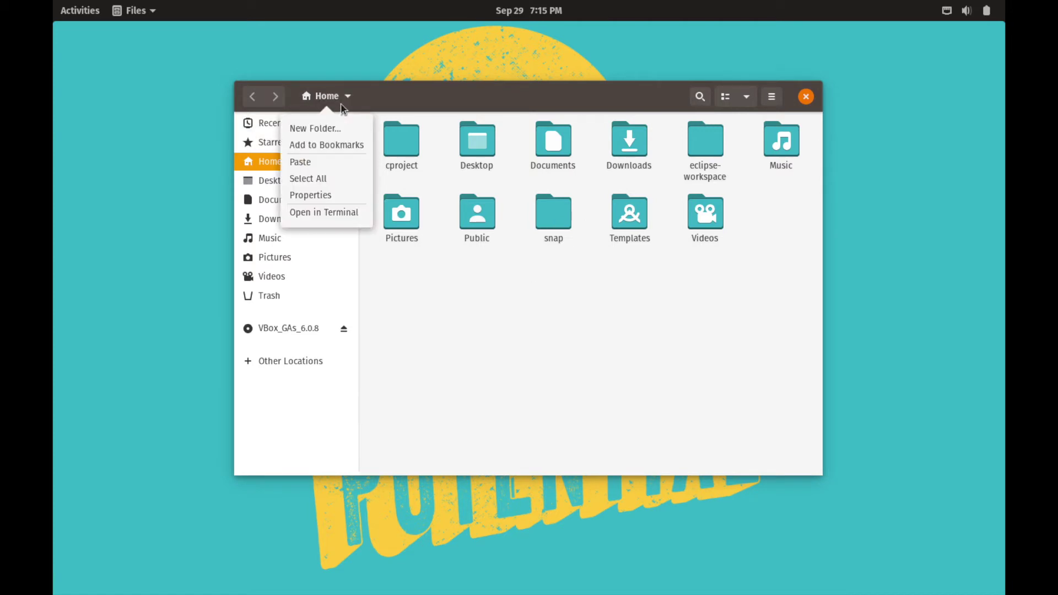
{"action": "left_click", "coordinate": [351, 212]}
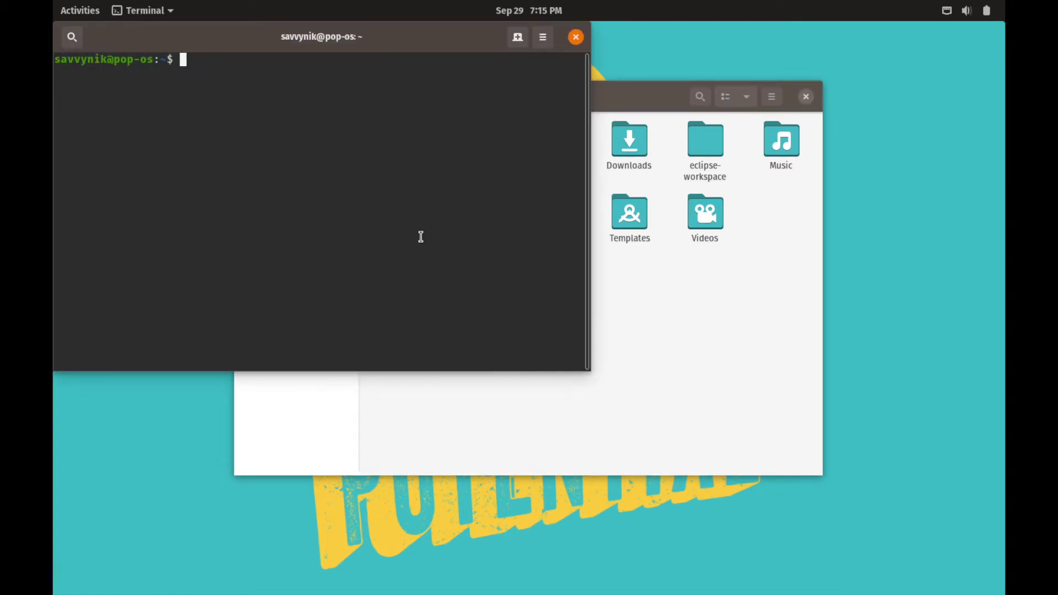
Run pwd in the terminal to print the home directory and move the window aside
{"action": "type", "text": "pwd"}
{"action": "key", "text": "Return"}
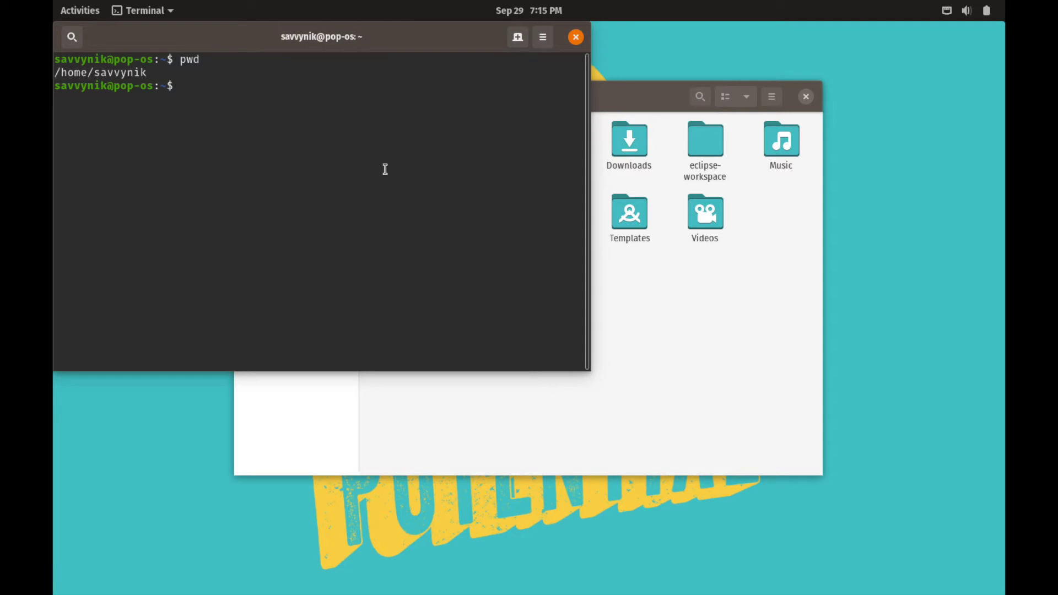
{"action": "left_click_drag", "start_coordinate": [289, 42], "coordinate": [456, 220]}
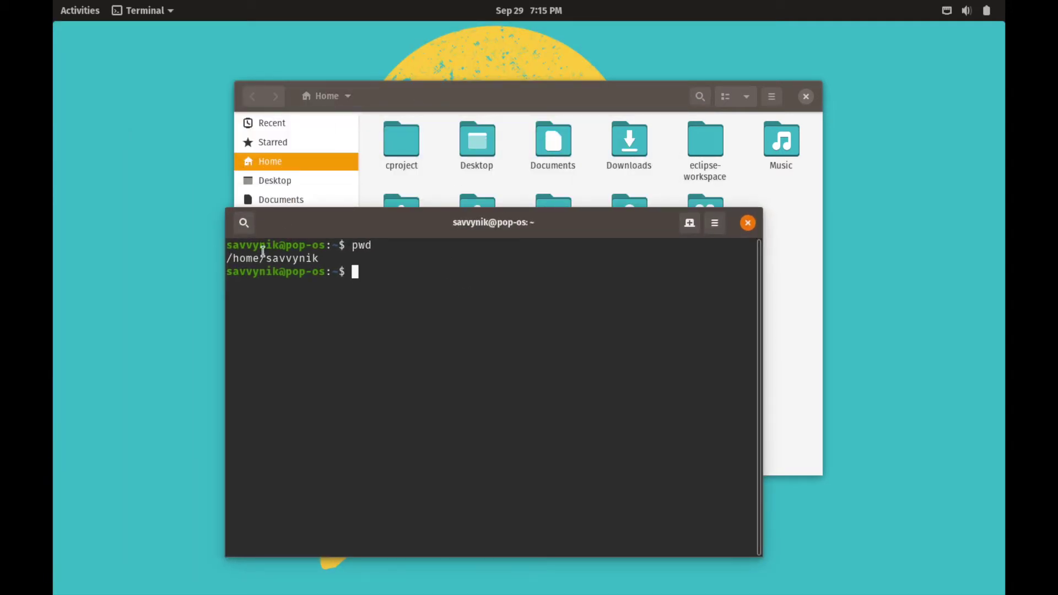
Open the Desktop folder in Files, launch a terminal there, then close it
{"action": "left_click", "coordinate": [444, 122]}
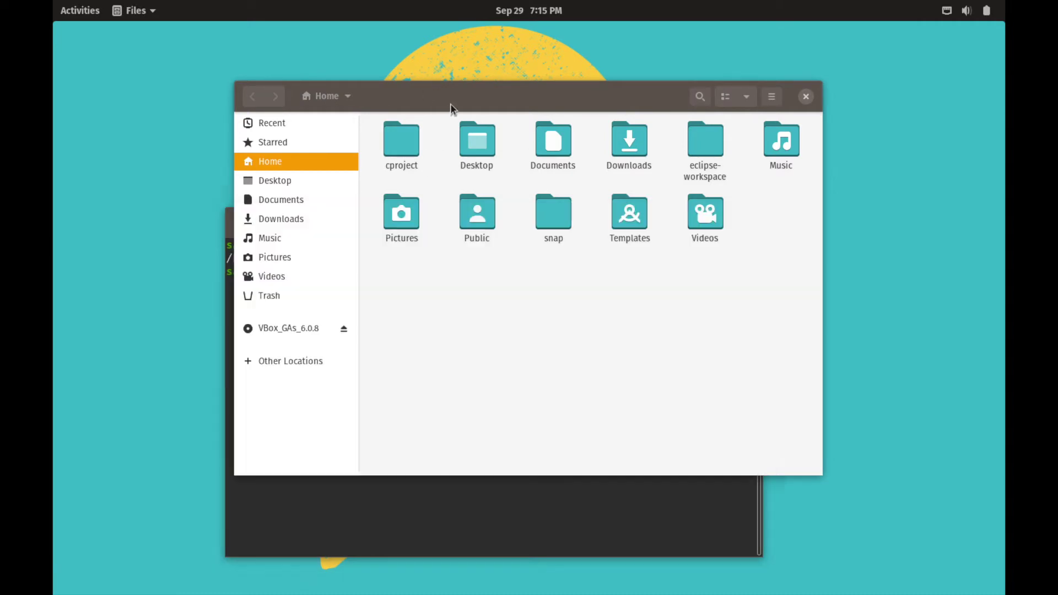
{"action": "double_click", "coordinate": [480, 142]}
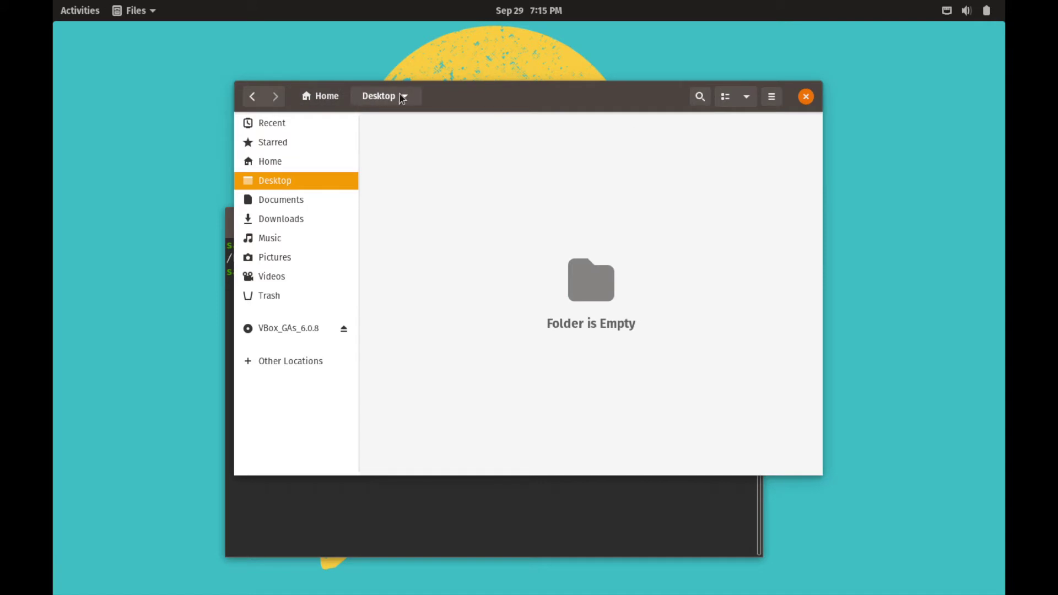
{"action": "left_click", "coordinate": [400, 97]}
{"action": "left_click", "coordinate": [382, 214]}
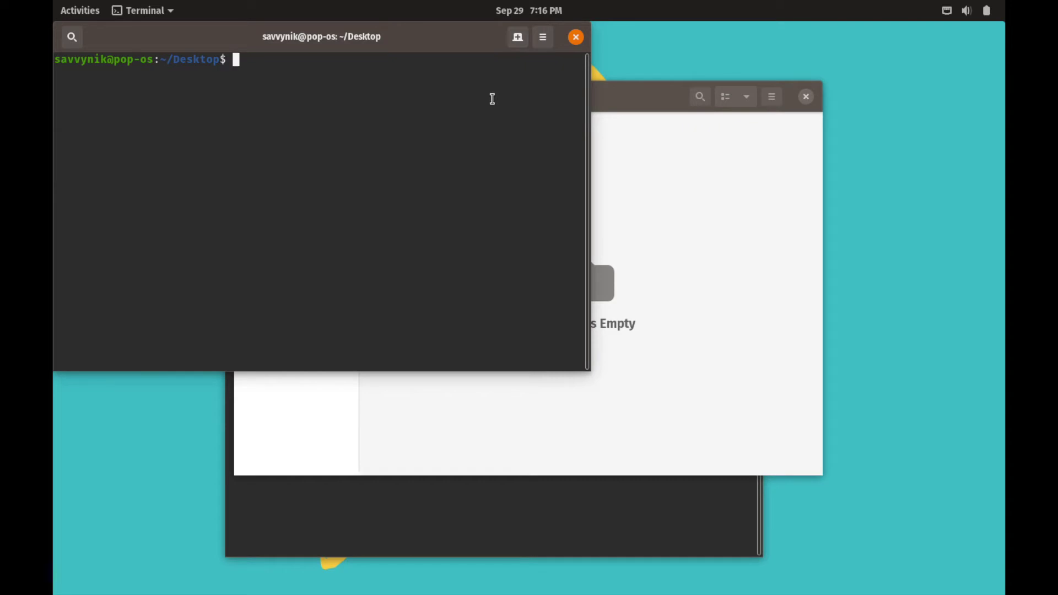
{"action": "left_click", "coordinate": [576, 36]}
{"action": "left_click", "coordinate": [404, 97]}
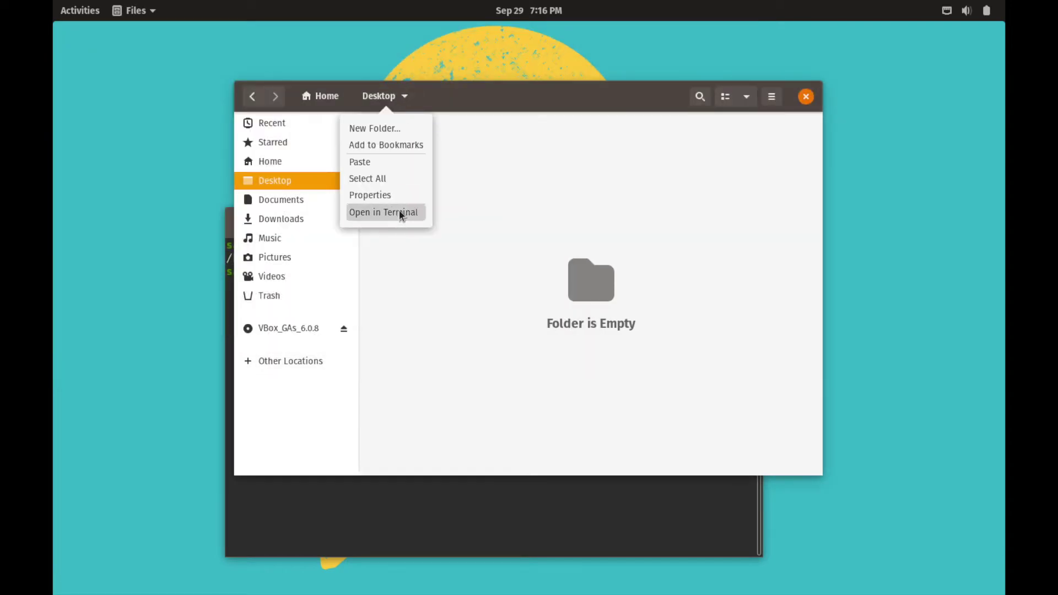
{"action": "left_click", "coordinate": [509, 212]}
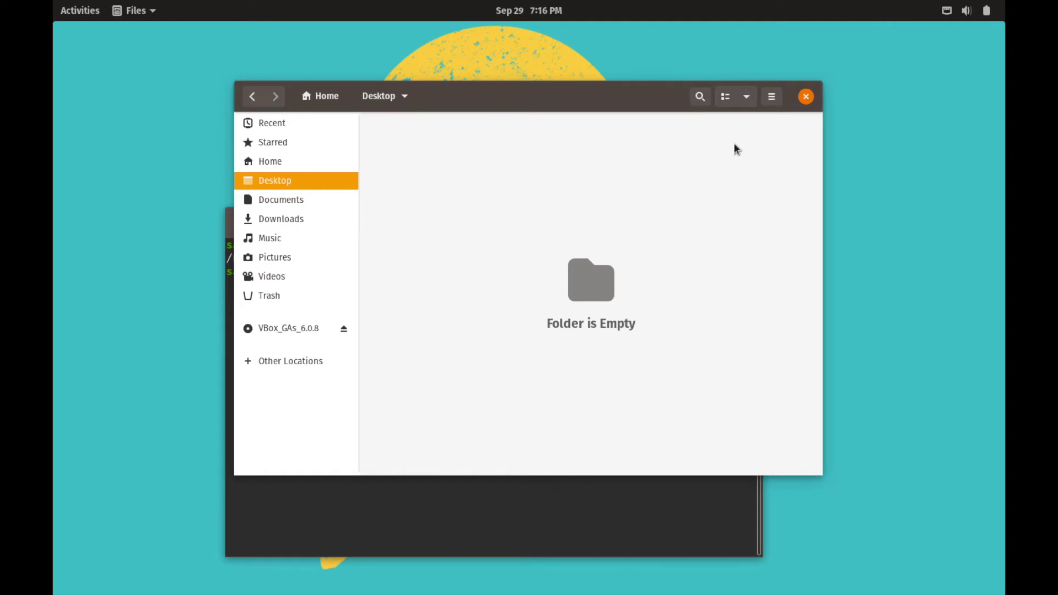
Switch the Files view from icons to a detailed list
{"action": "left_click", "coordinate": [747, 98]}
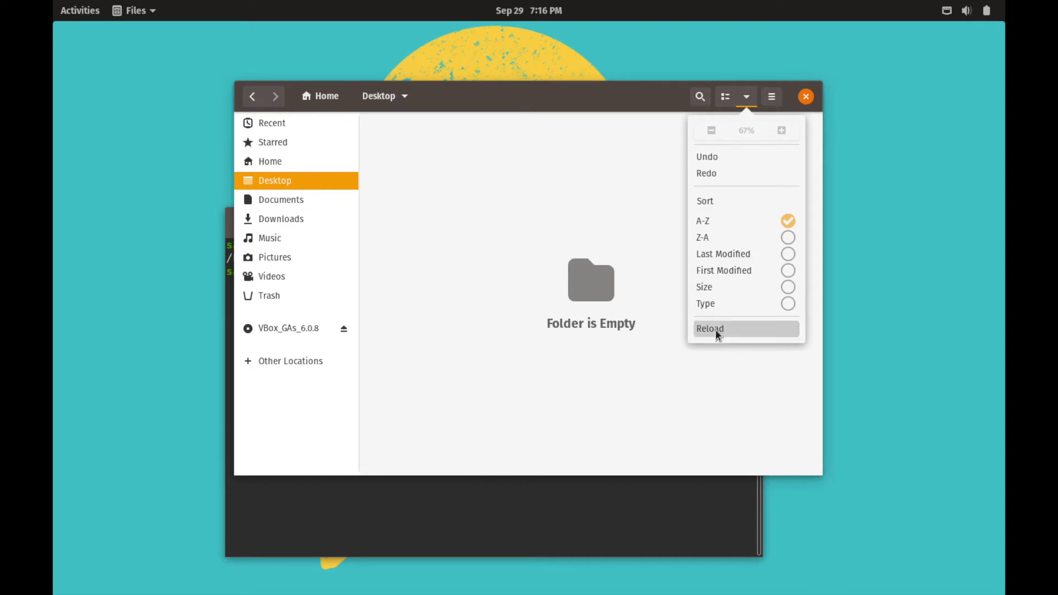
{"action": "left_click", "coordinate": [640, 198]}
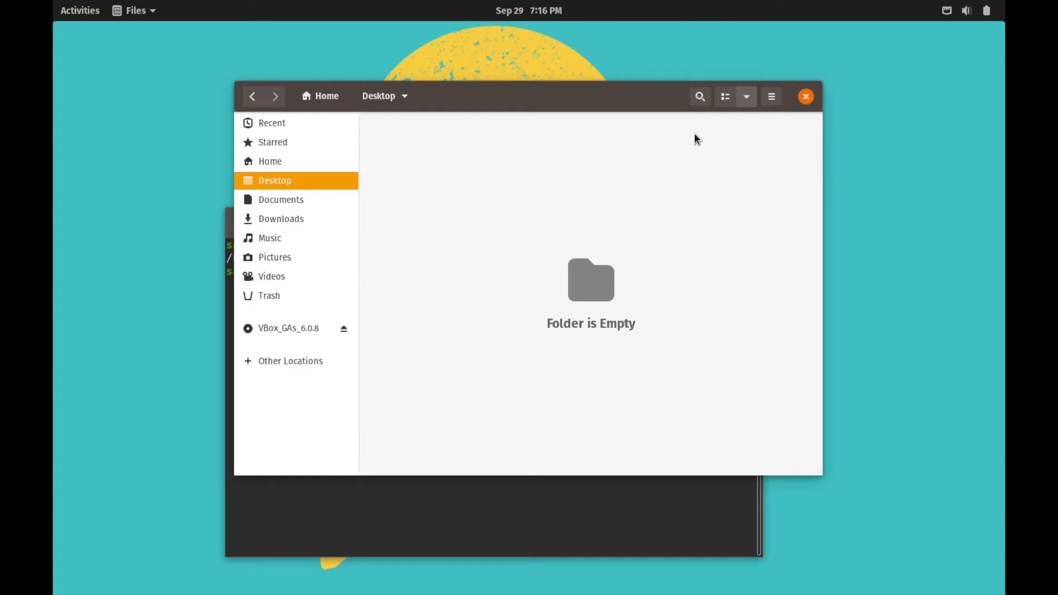
{"action": "left_click", "coordinate": [727, 98]}
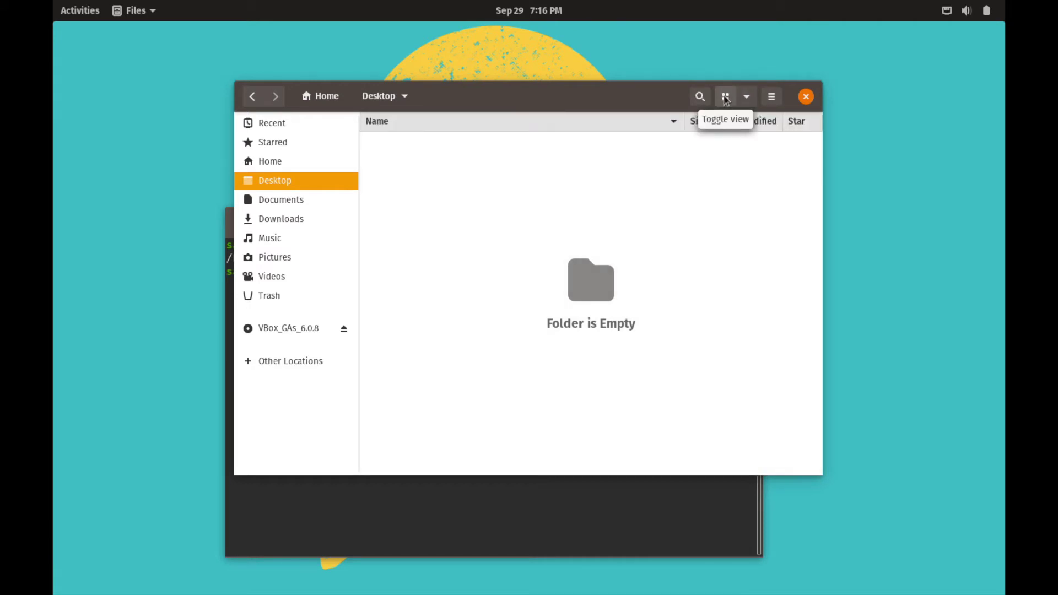
{"action": "left_click", "coordinate": [726, 102]}
{"action": "left_click", "coordinate": [726, 99]}
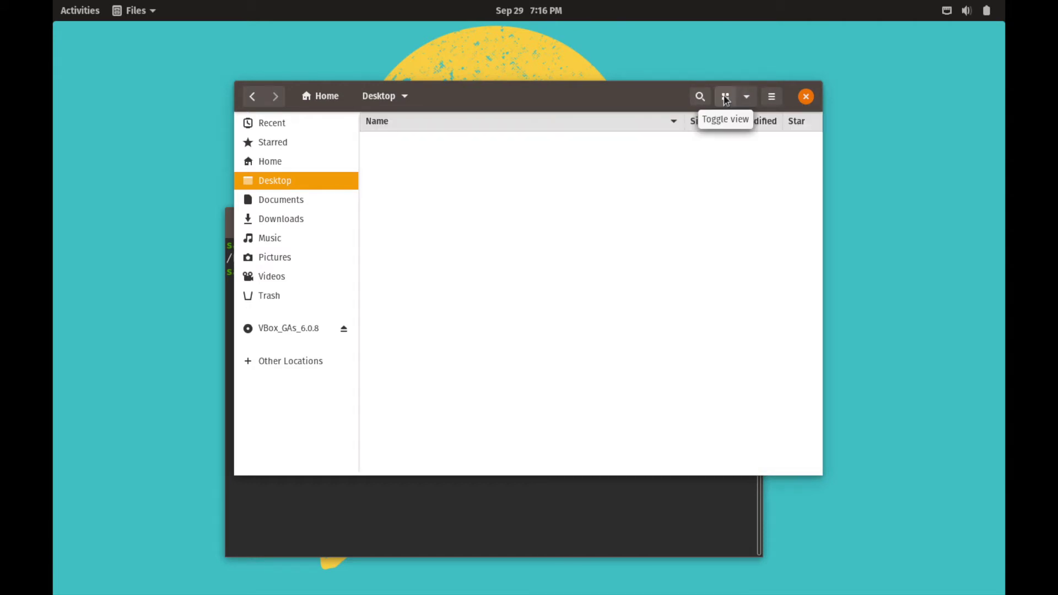
{"action": "left_click", "coordinate": [726, 99]}
{"action": "left_click", "coordinate": [726, 99]}
{"action": "left_click", "coordinate": [726, 99]}
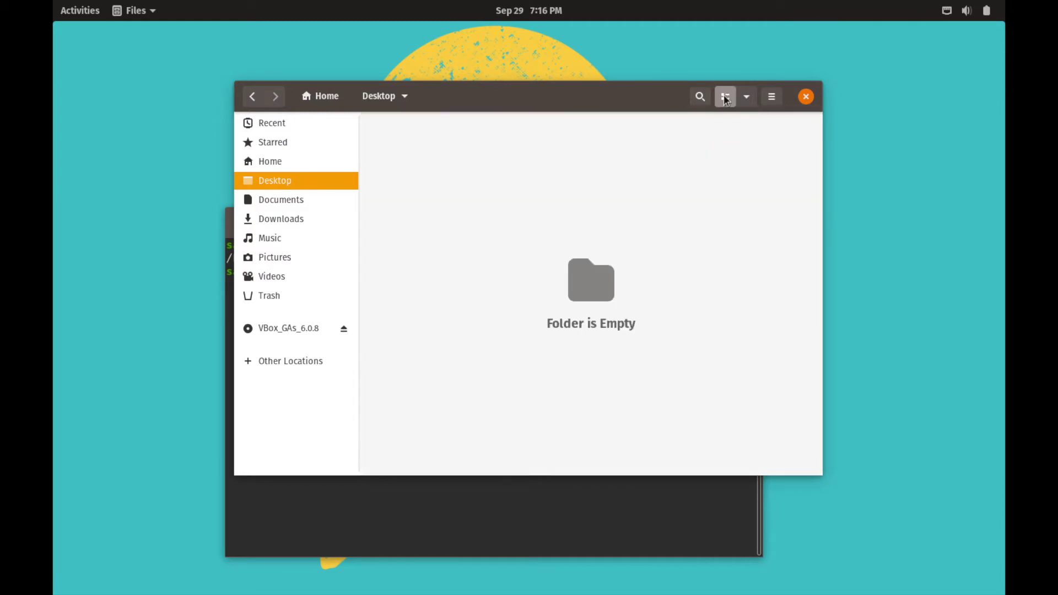
{"action": "left_click", "coordinate": [726, 99]}
Browse Downloads, Documents, Music, Pictures, Videos, Trash, Desktop, Home and Starred from the sidebar
{"action": "left_click", "coordinate": [292, 217]}
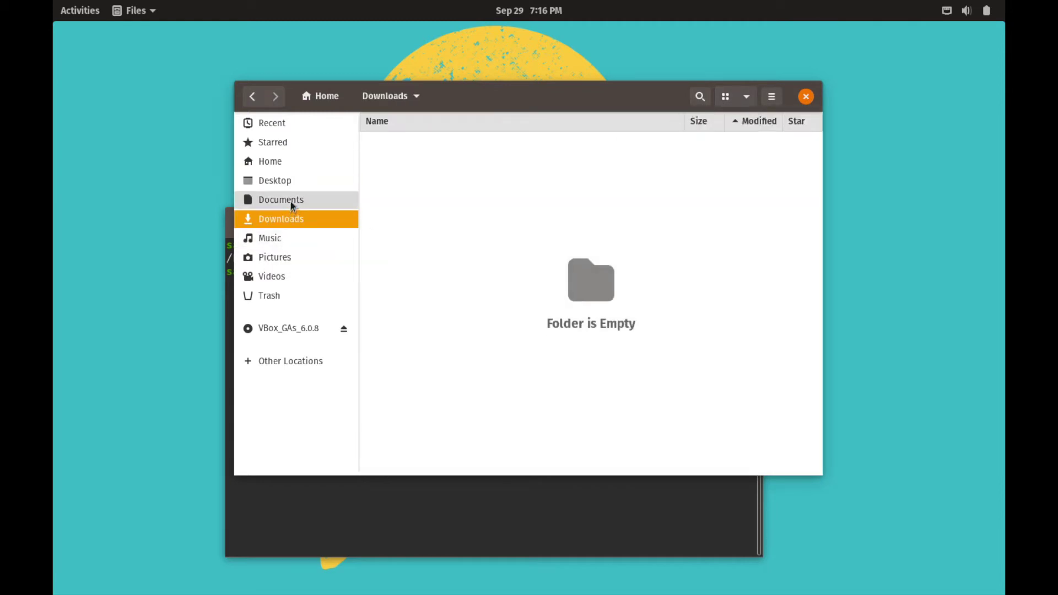
{"action": "left_click", "coordinate": [290, 200]}
{"action": "left_click", "coordinate": [284, 237]}
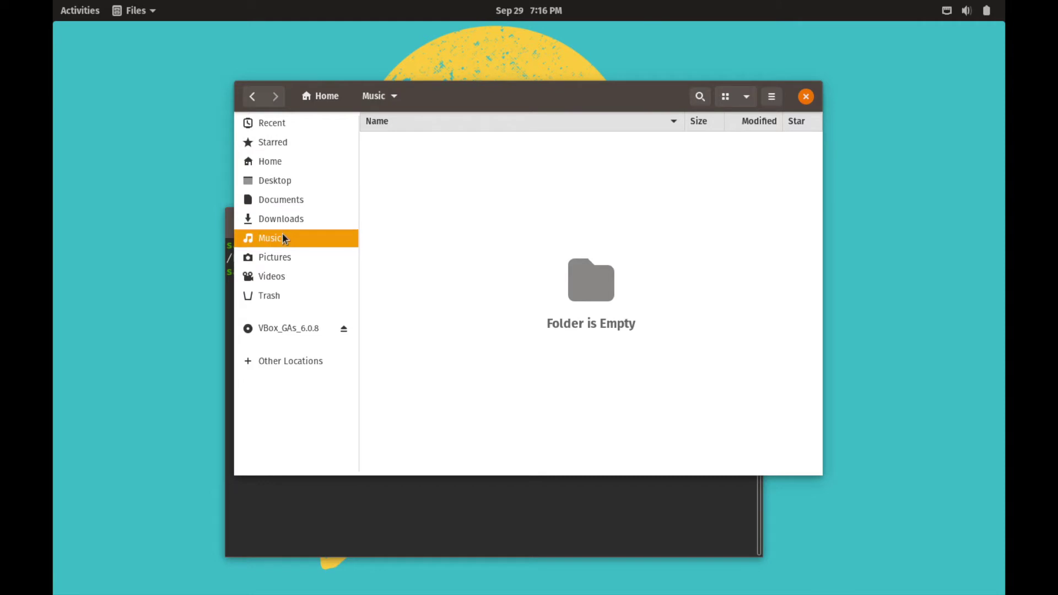
{"action": "left_click", "coordinate": [282, 256]}
{"action": "left_click", "coordinate": [282, 276]}
{"action": "left_click", "coordinate": [280, 296]}
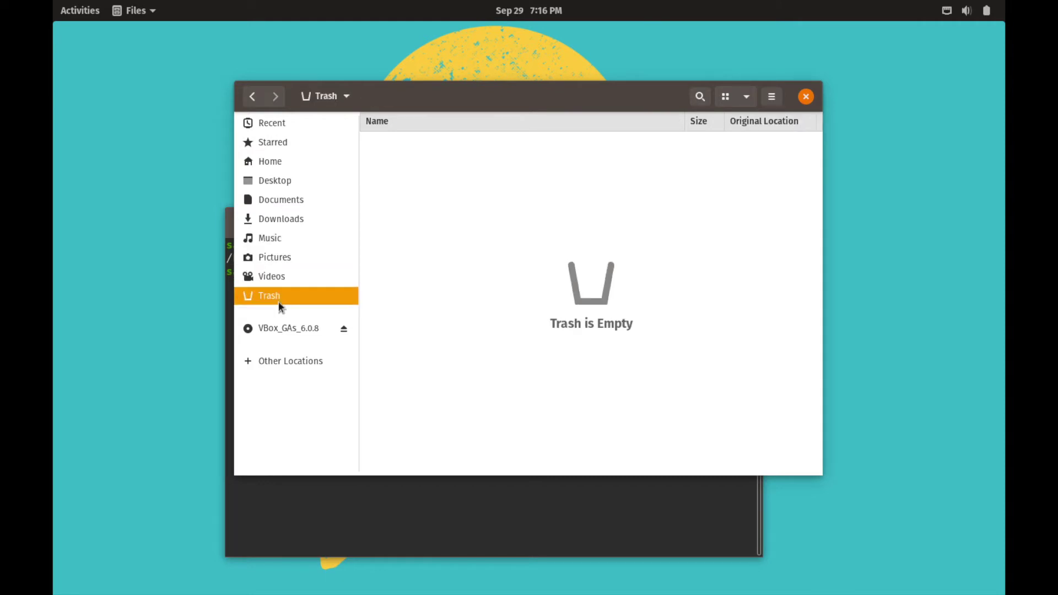
{"action": "left_click", "coordinate": [289, 180]}
{"action": "left_click", "coordinate": [289, 162]}
{"action": "left_click", "coordinate": [289, 143]}
Return to Home in list view and turn on Show Hidden Files in the main menu
{"action": "left_click", "coordinate": [290, 161]}
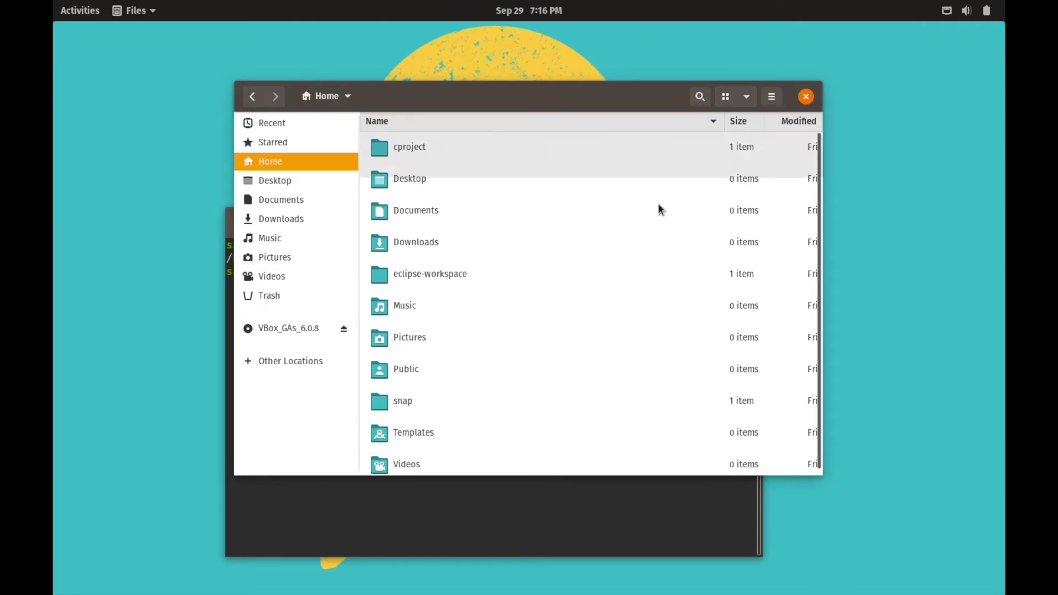
{"action": "left_click", "coordinate": [726, 99]}
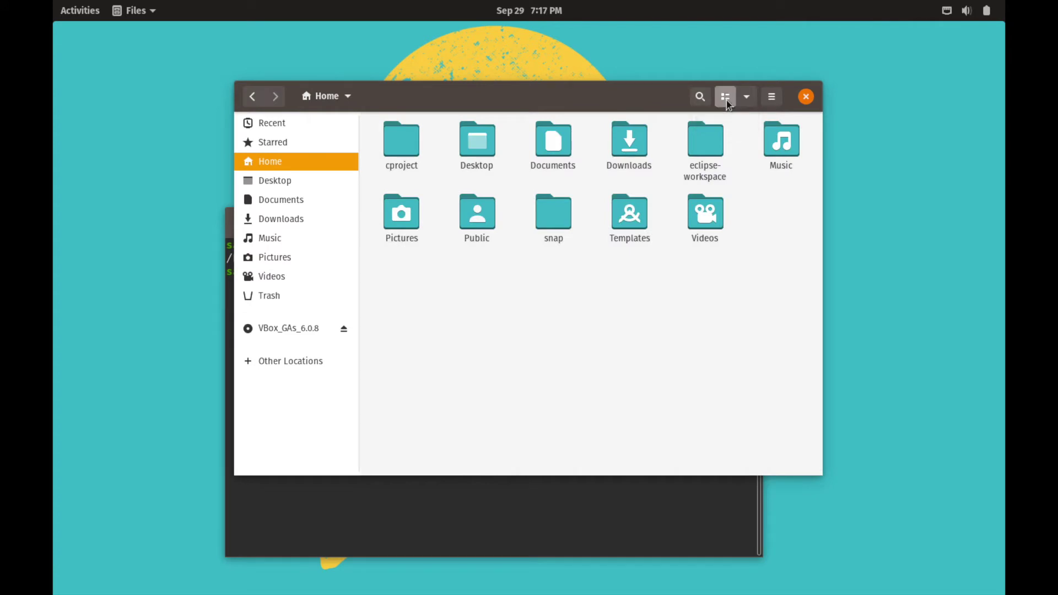
{"action": "left_click", "coordinate": [726, 99]}
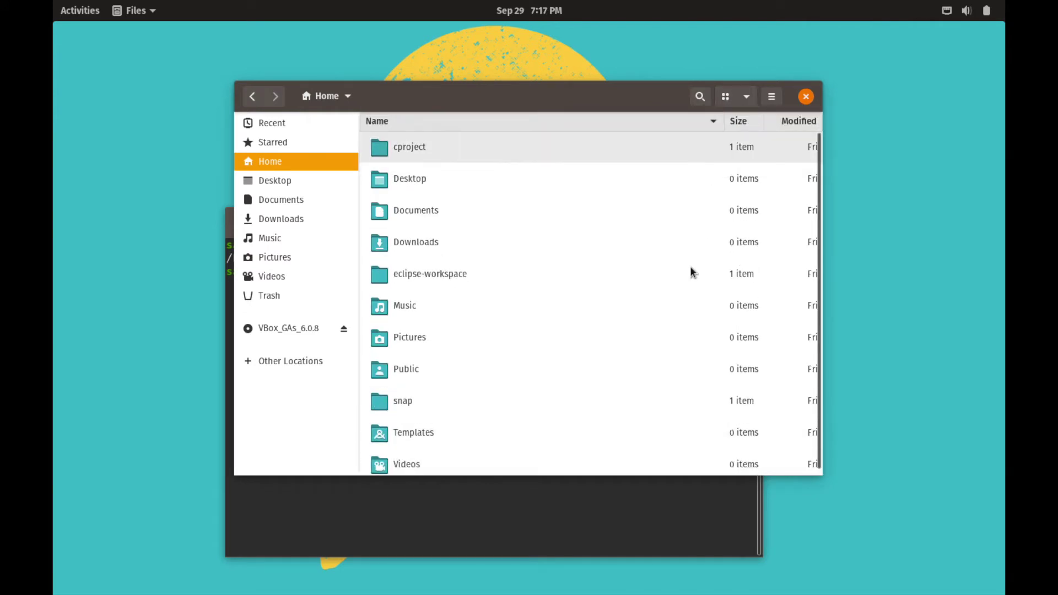
{"action": "left_click", "coordinate": [774, 99]}
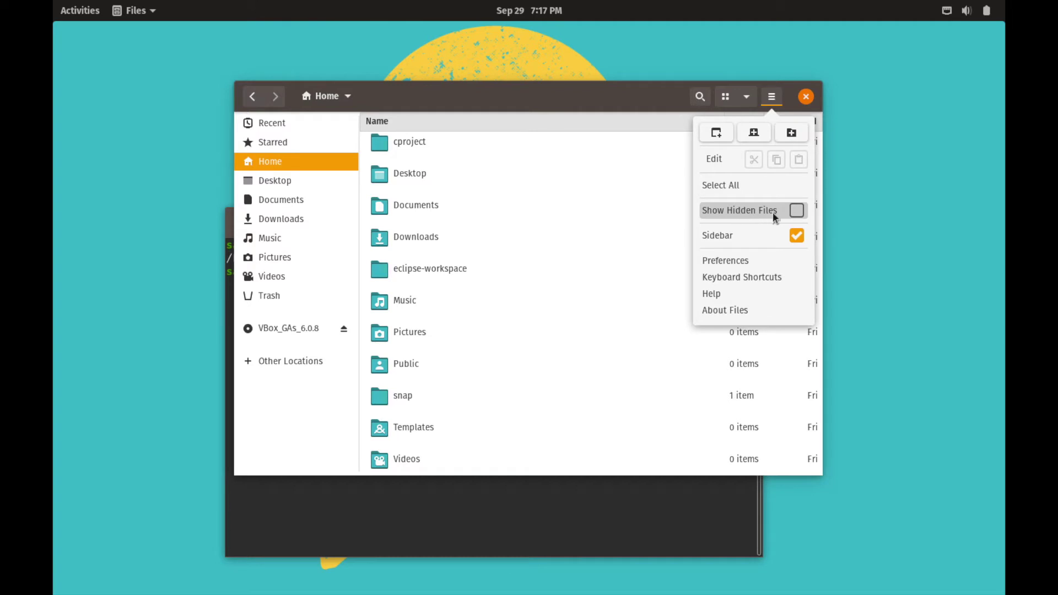
{"action": "left_click", "coordinate": [795, 211]}
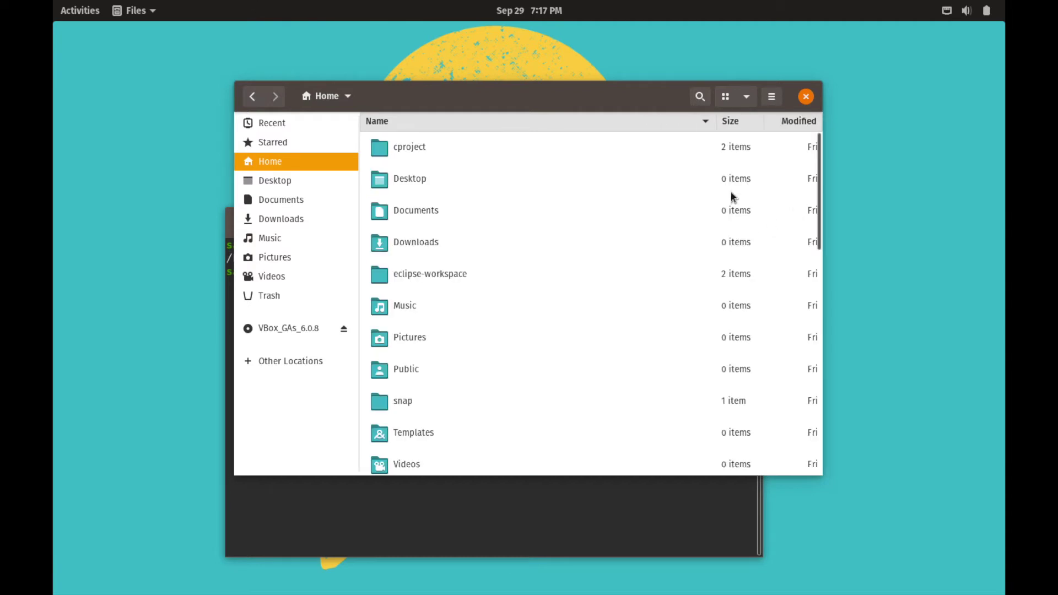
{"action": "left_click", "coordinate": [771, 97]}
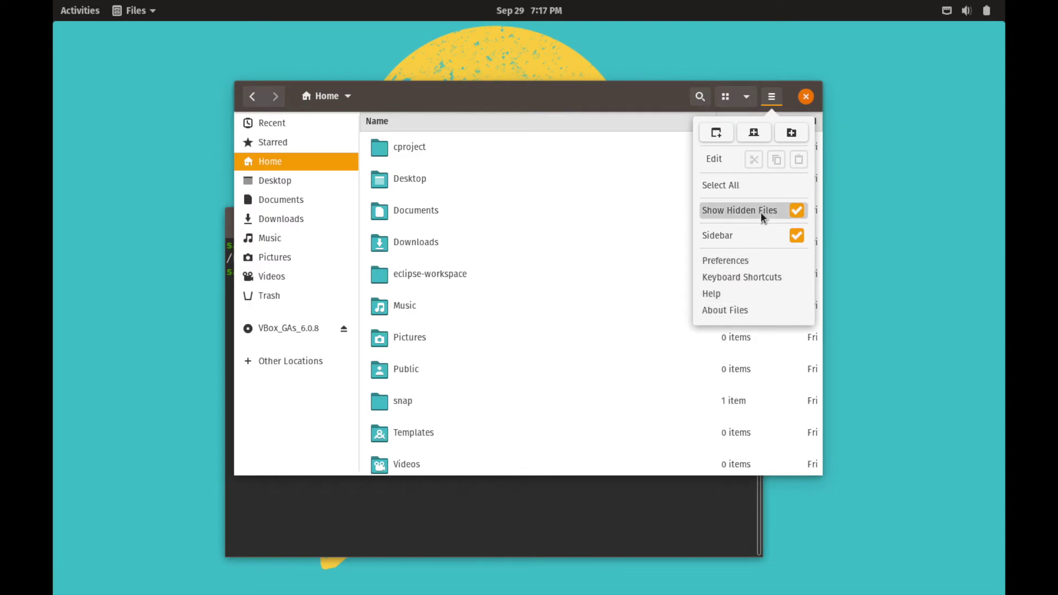
Start a search in Home and expand the What file-type list in the search filters
{"action": "left_click", "coordinate": [700, 98]}
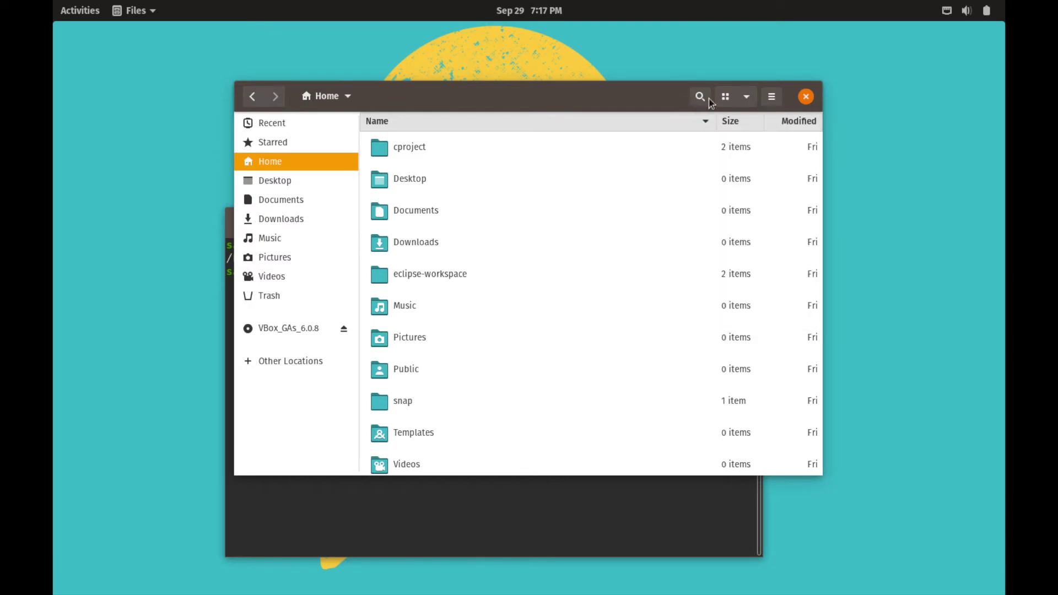
{"action": "left_click", "coordinate": [698, 100]}
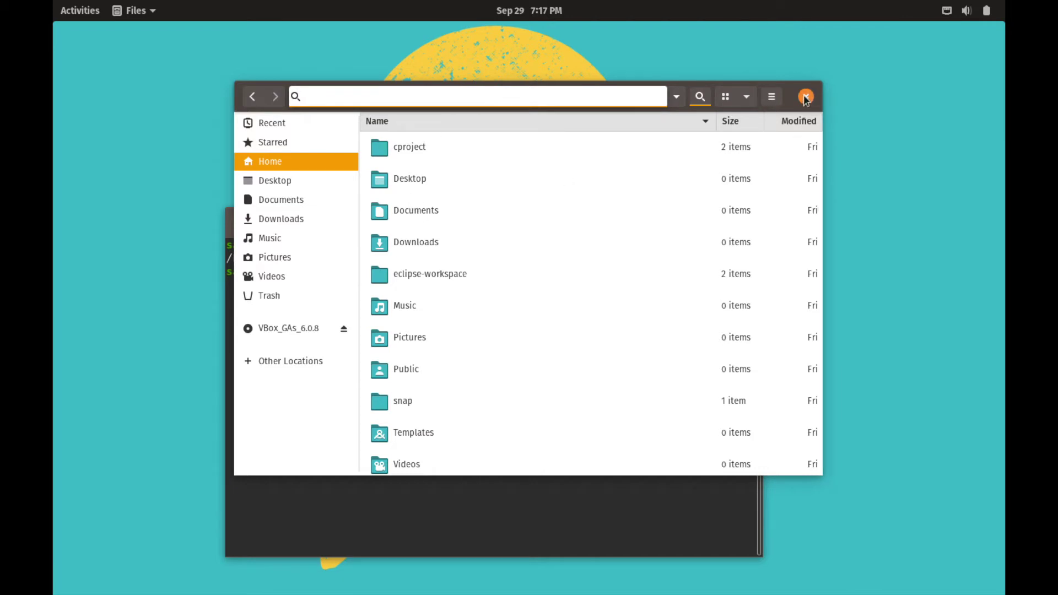
{"action": "left_click", "coordinate": [675, 97]}
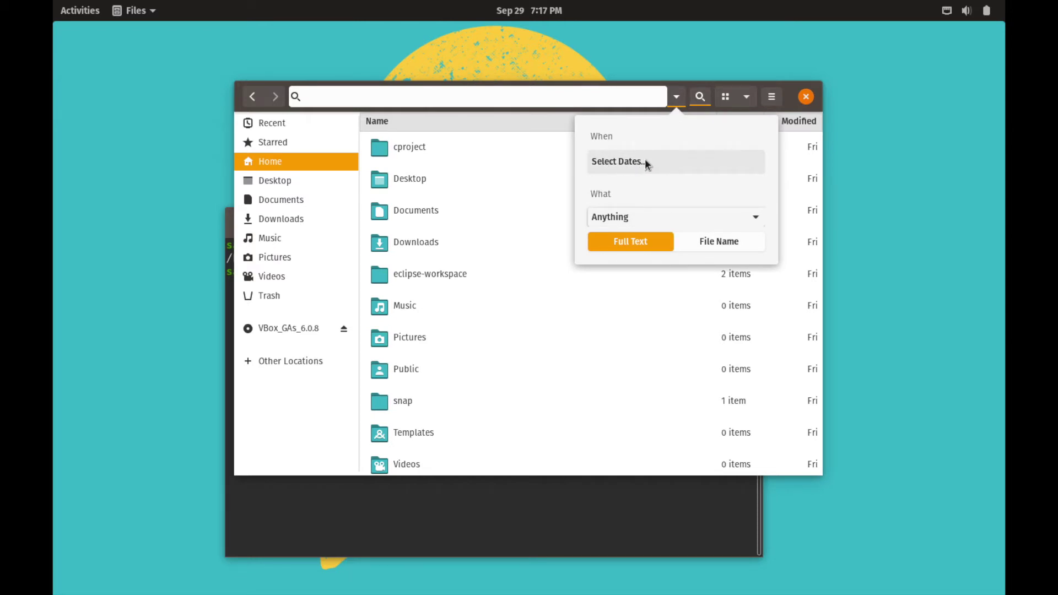
{"action": "left_click", "coordinate": [749, 218]}
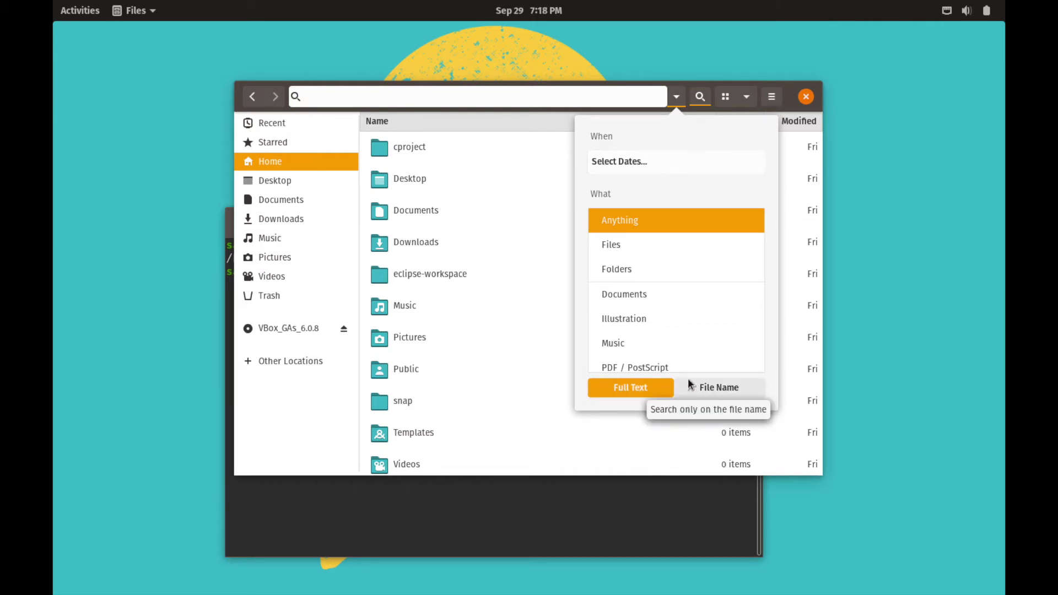
Collapse the file-type list keeping Anything and close the search filter options
{"action": "left_click", "coordinate": [675, 97]}
{"action": "left_click", "coordinate": [675, 97]}
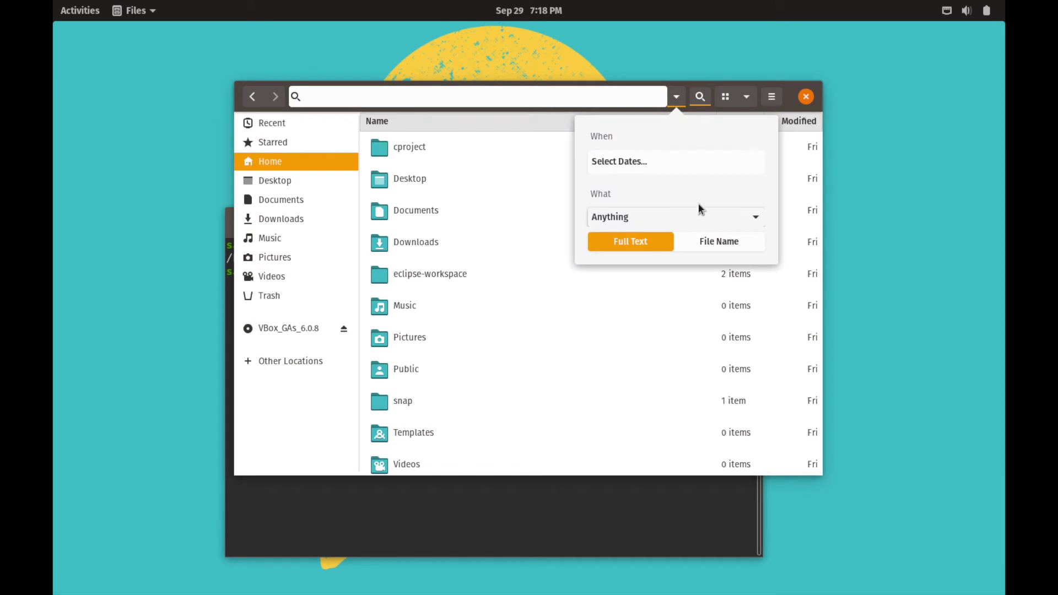
{"action": "left_click", "coordinate": [673, 102]}
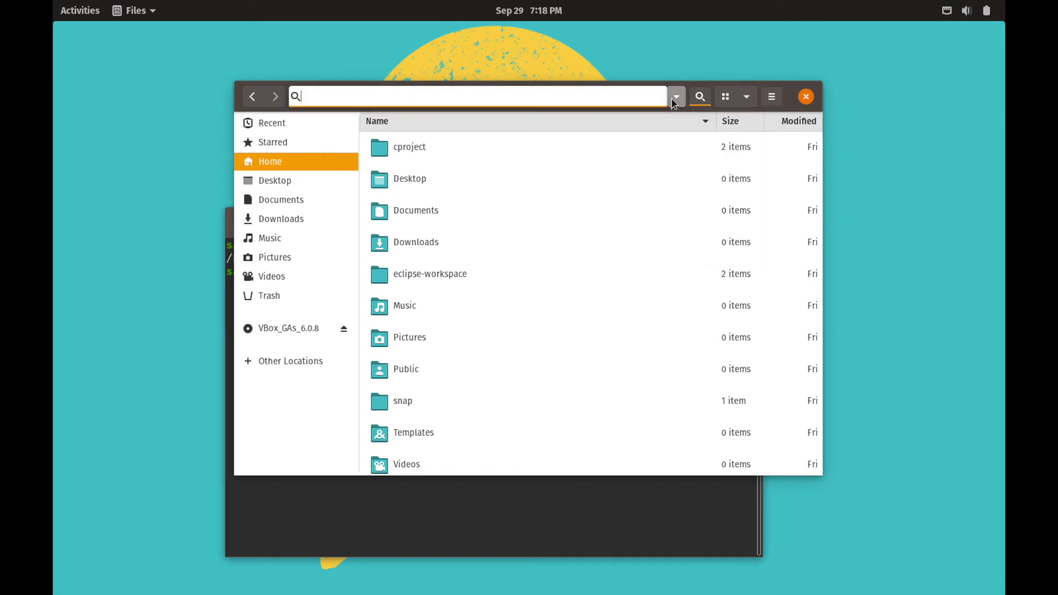
{"action": "left_click", "coordinate": [674, 99]}
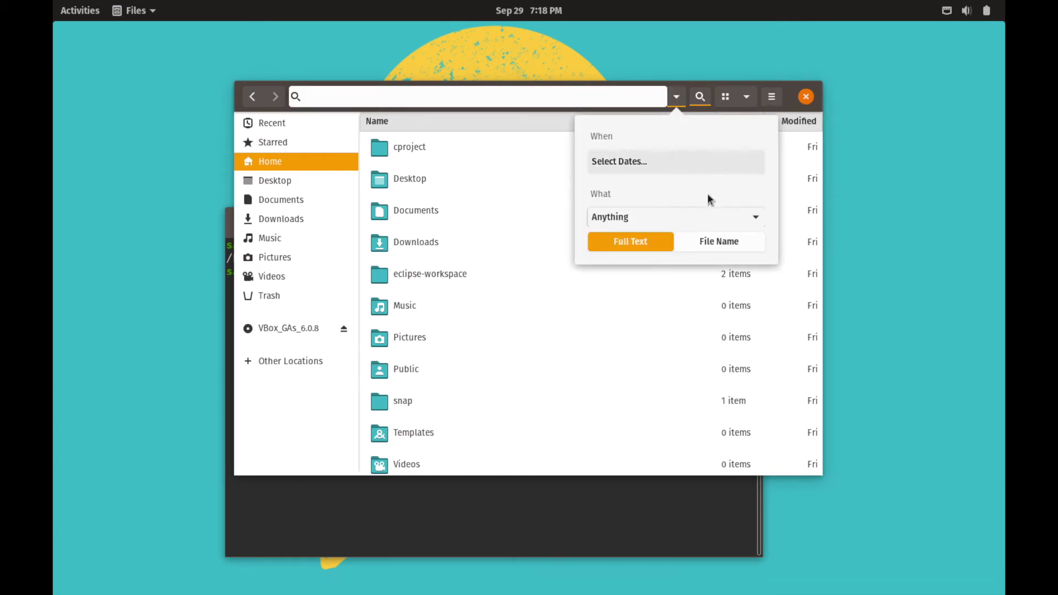
{"action": "left_click", "coordinate": [679, 97]}
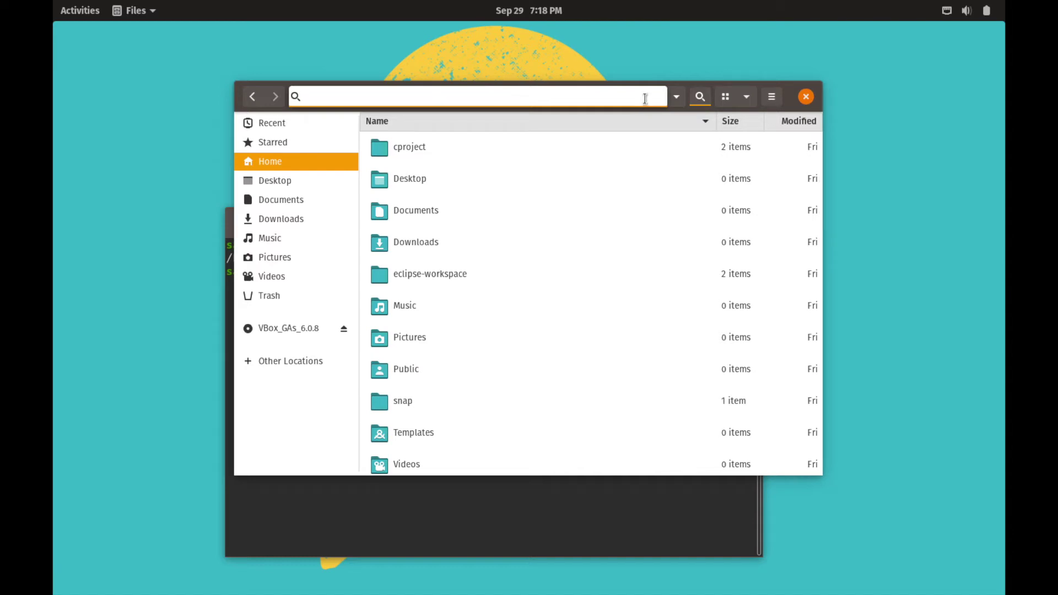
Close the Files window and drag the terminal window up the screen
{"action": "left_click", "coordinate": [806, 97]}
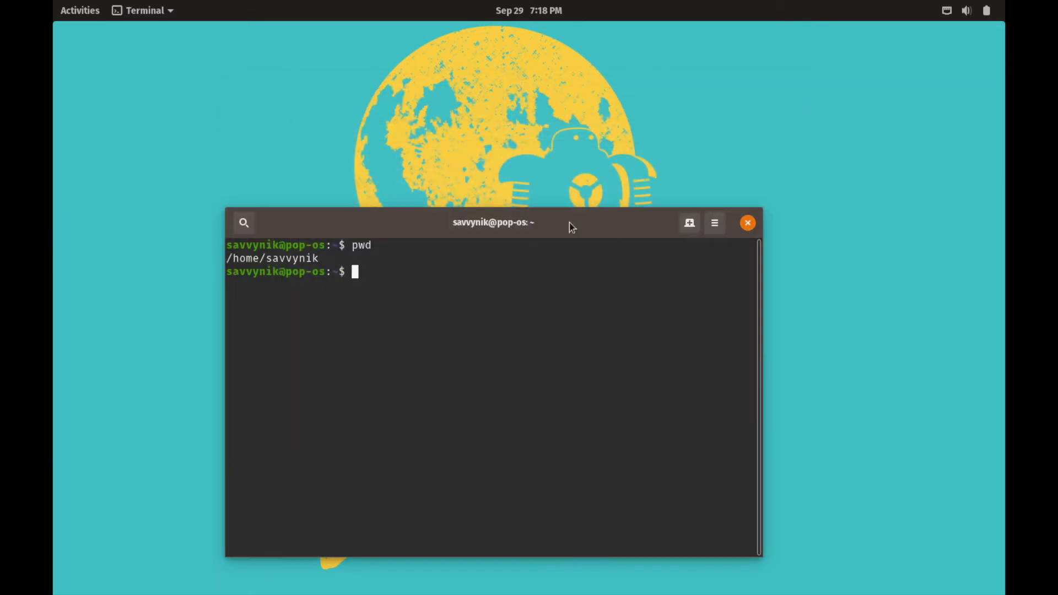
{"action": "left_click_drag", "start_coordinate": [571, 227], "coordinate": [610, 105]}
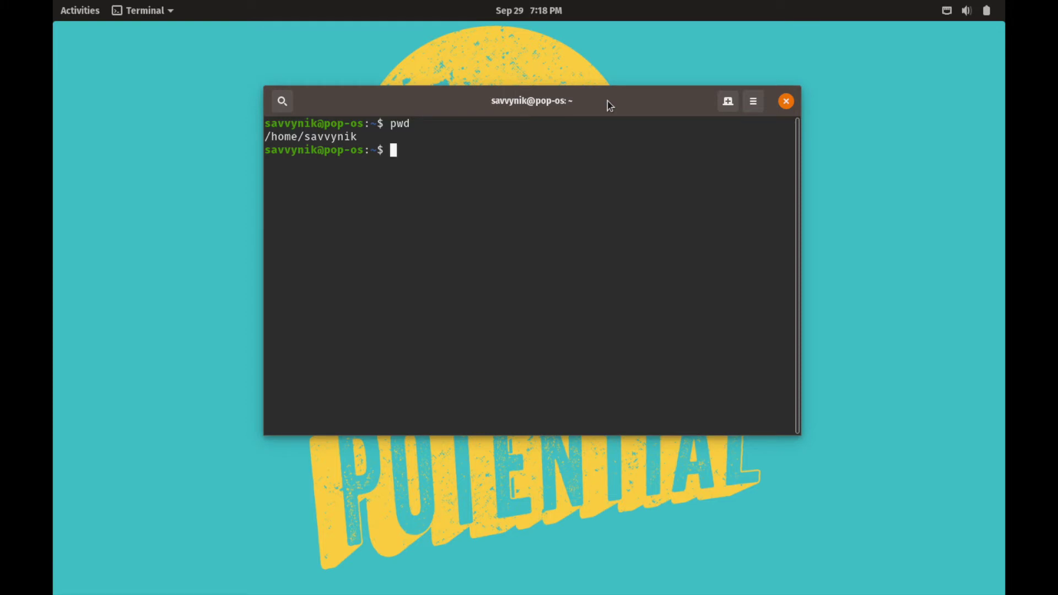
{"action": "left_click_drag", "start_coordinate": [607, 101], "coordinate": [632, 93]}
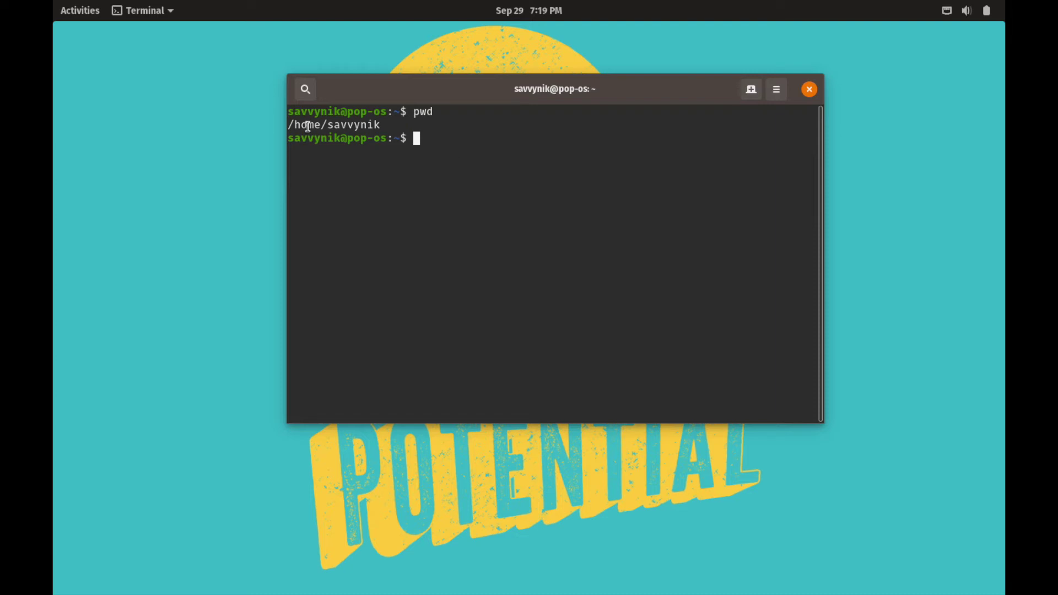
Highlight parts of the prompt and the pwd line, type and erase gibberish, then move the terminal top-left
{"action": "mouse_move", "coordinate": [295, 138]}
{"action": "left_mouse_down"}
{"action": "mouse_move", "coordinate": [392, 138]}
{"action": "mouse_move", "coordinate": [301, 138]}
{"action": "left_mouse_up"}
{"action": "left_click", "coordinate": [388, 138]}
{"action": "left_click", "coordinate": [448, 137]}
{"action": "left_click_drag", "start_coordinate": [432, 112], "coordinate": [417, 117]}
{"action": "left_click", "coordinate": [416, 116]}
{"action": "type", "text": "kjadkfalds"}
{"action": "key", "text": "BackSpace"}
{"action": "key", "text": "BackSpace"}
{"action": "key", "text": "BackSpace"}
{"action": "key", "text": "BackSpace"}
{"action": "key", "text": "BackSpace"}
{"action": "key", "text": "BackSpace"}
{"action": "key", "text": "BackSpace"}
{"action": "key", "text": "BackSpace"}
{"action": "key", "text": "BackSpace"}
{"action": "key", "text": "BackSpace"}
{"action": "left_click_drag", "start_coordinate": [458, 89], "coordinate": [442, 76]}
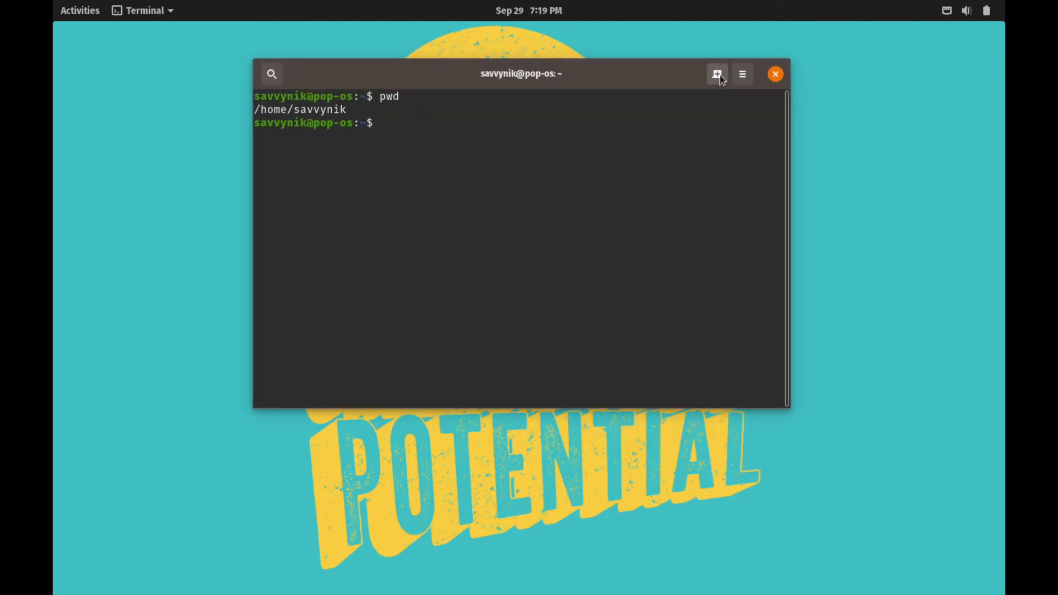
{"action": "left_click_drag", "start_coordinate": [648, 81], "coordinate": [490, 48]}
Dismiss the desktop context menu and close the terminal window
{"action": "right_click", "coordinate": [865, 200]}
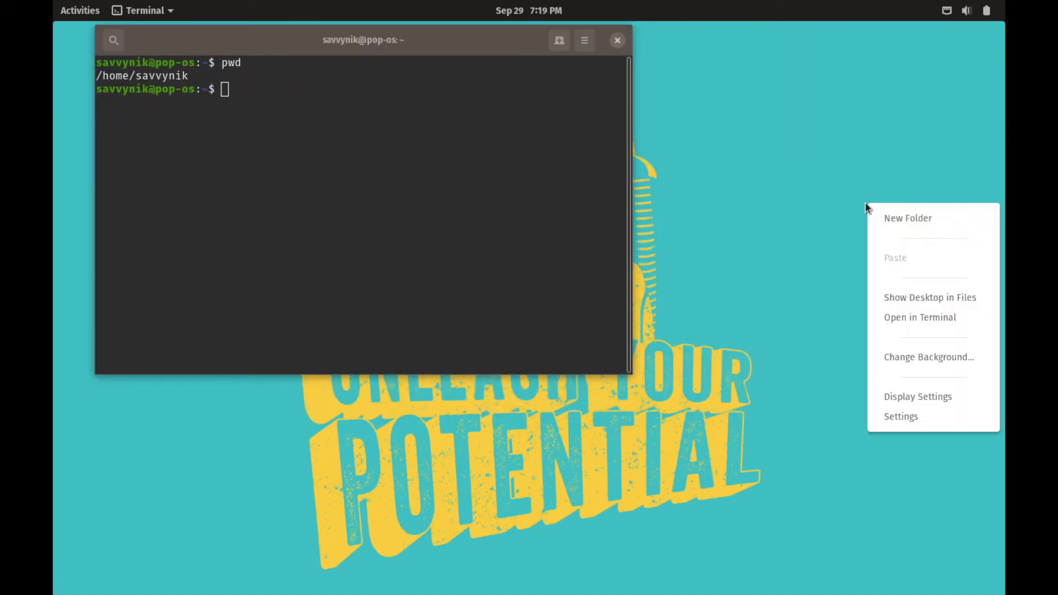
{"action": "key", "text": "Escape"}
{"action": "left_click", "coordinate": [618, 41]}
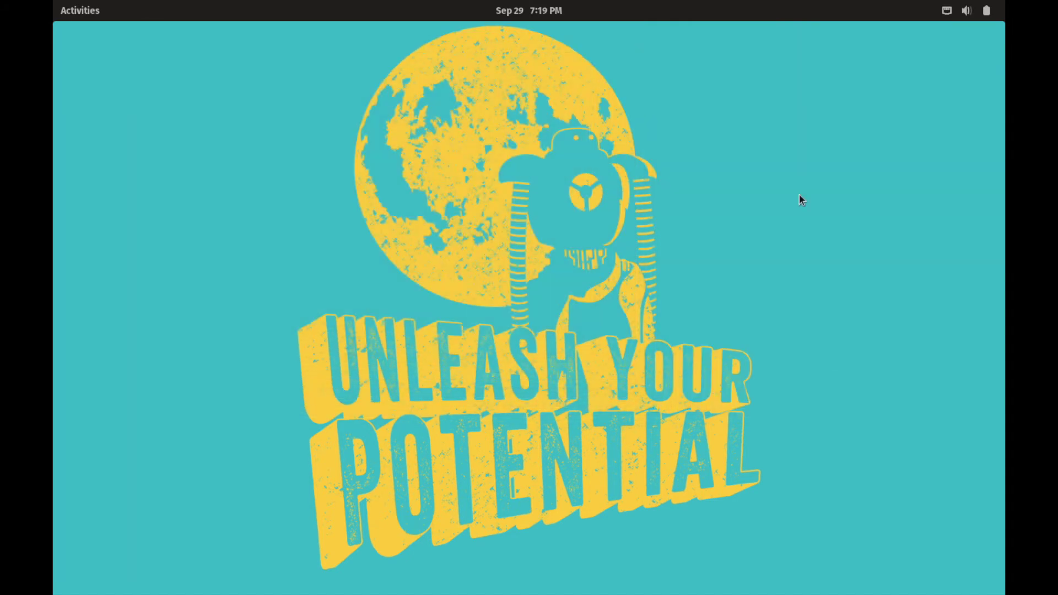
From the desktop's Change Background option, choose the geometric wireframe sketch wallpaper and select it
{"action": "right_click", "coordinate": [799, 196]}
{"action": "left_click", "coordinate": [855, 361]}
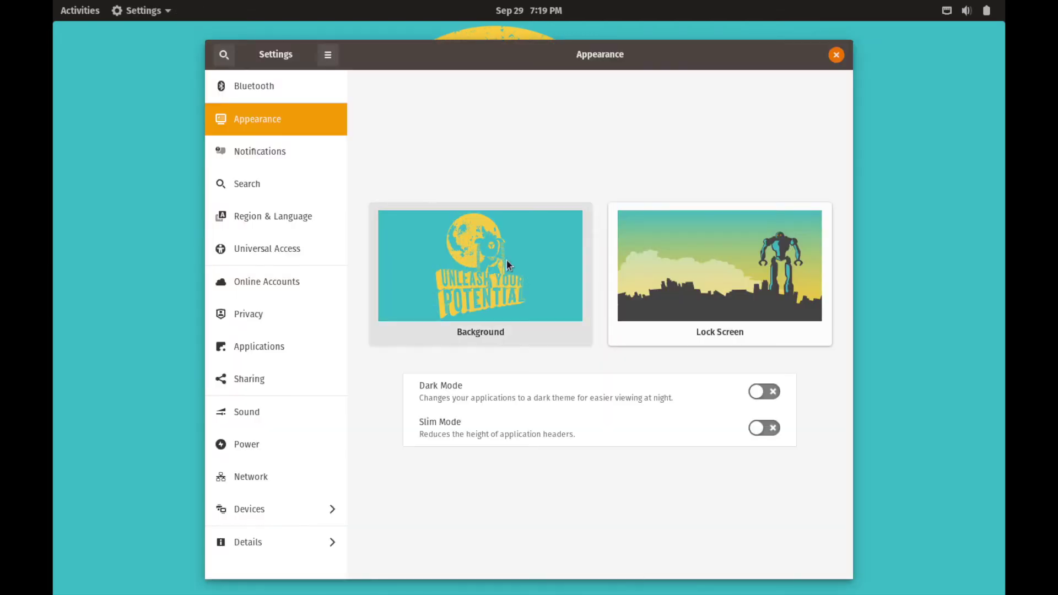
{"action": "left_click", "coordinate": [506, 260]}
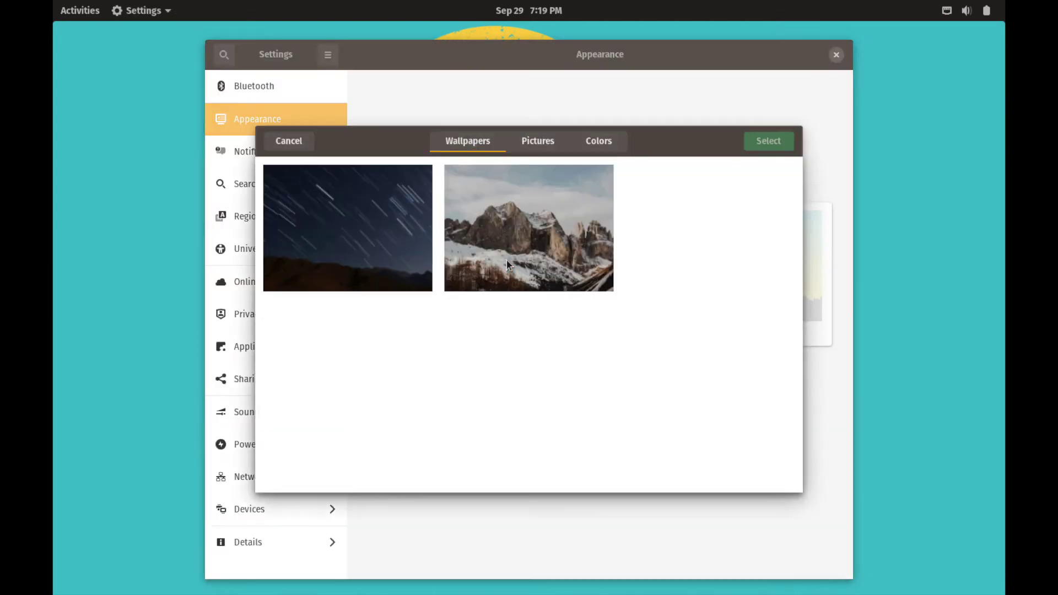
{"action": "scroll", "coordinate": [561, 270], "scroll_direction": "down", "scroll_amount": 3}
{"action": "scroll", "coordinate": [573, 308], "scroll_direction": "down", "scroll_amount": 10}
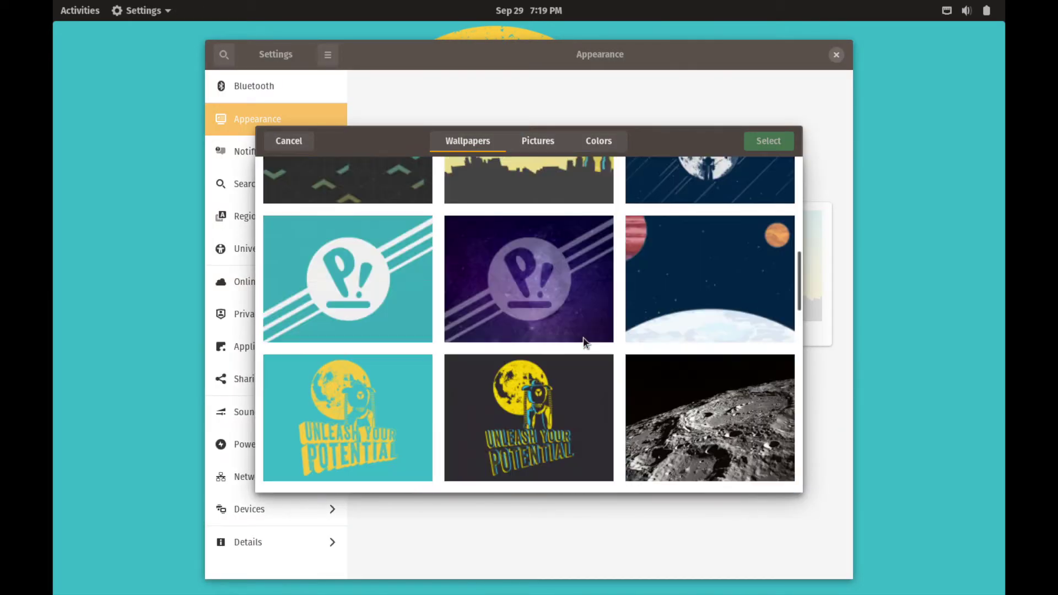
{"action": "scroll", "coordinate": [584, 341], "scroll_direction": "up", "scroll_amount": 6}
{"action": "scroll", "coordinate": [583, 338], "scroll_direction": "up", "scroll_amount": 10}
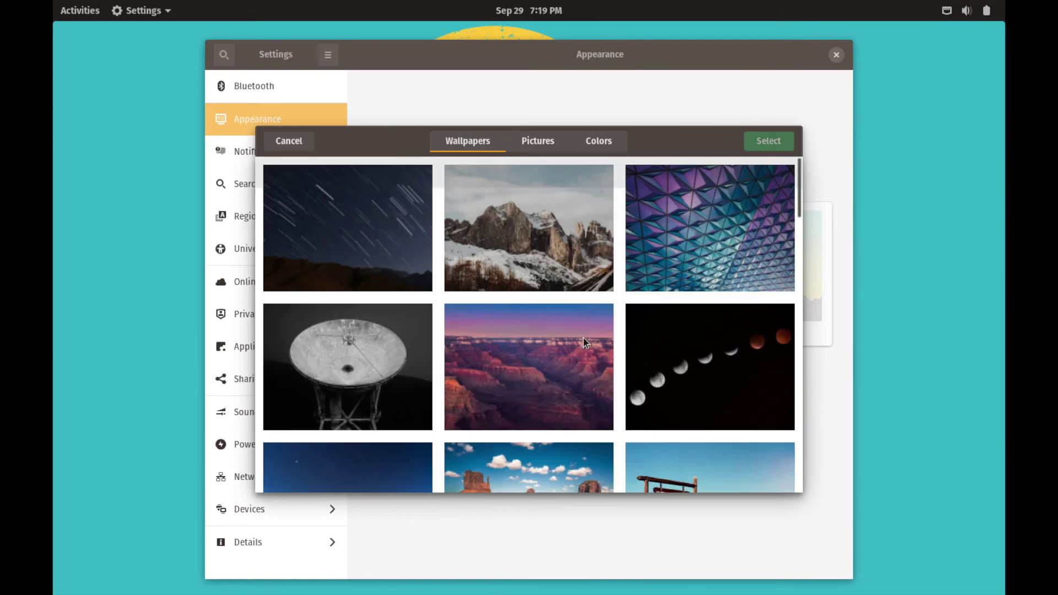
{"action": "scroll", "coordinate": [584, 340], "scroll_direction": "down", "scroll_amount": 12}
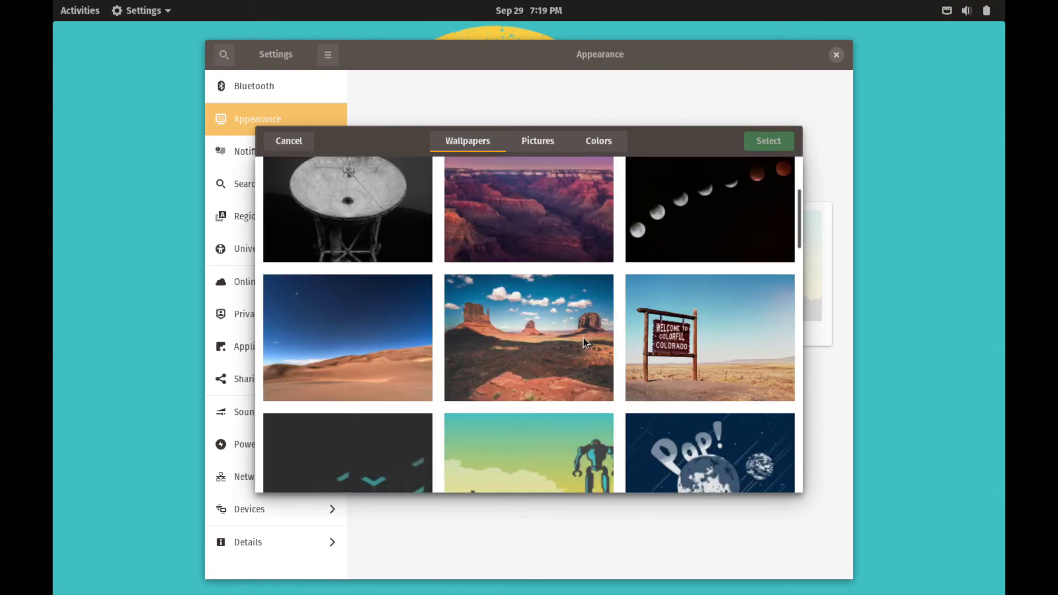
{"action": "scroll", "coordinate": [585, 343], "scroll_direction": "down", "scroll_amount": 12}
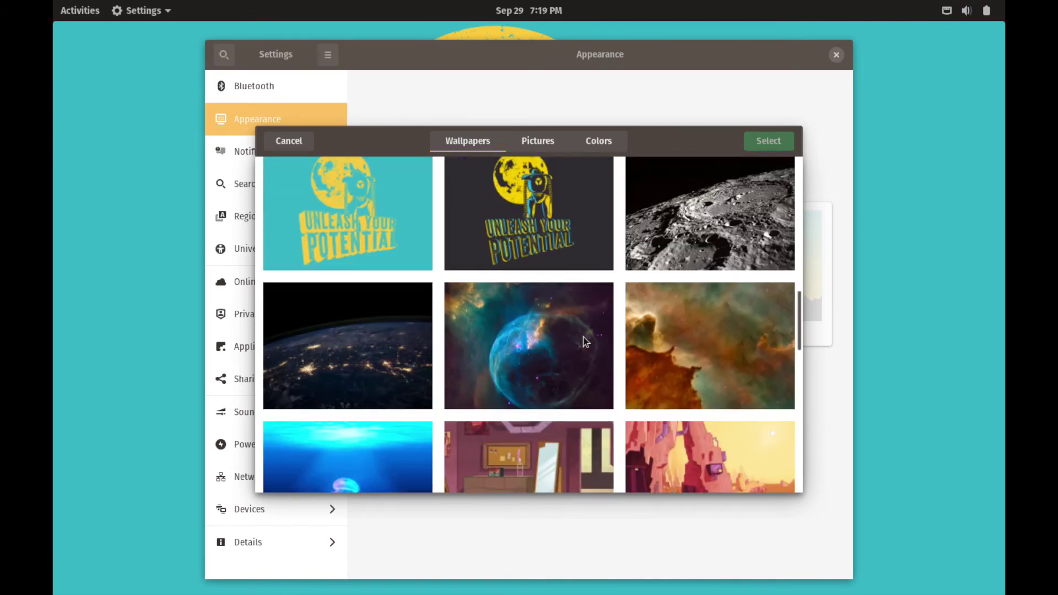
{"action": "scroll", "coordinate": [585, 341], "scroll_direction": "down", "scroll_amount": 3}
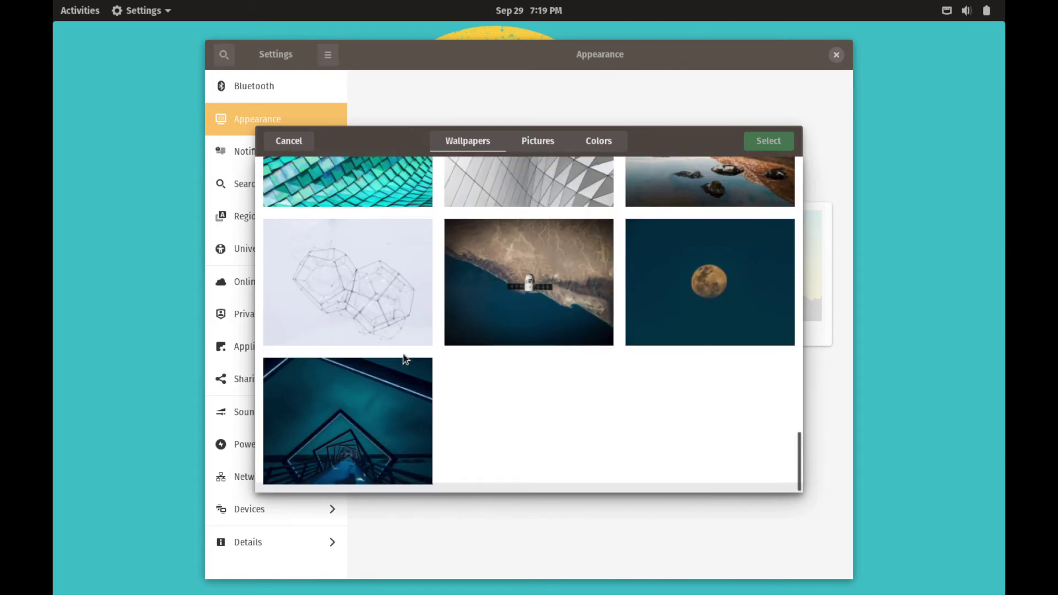
{"action": "left_click", "coordinate": [364, 301]}
{"action": "left_click", "coordinate": [760, 138]}
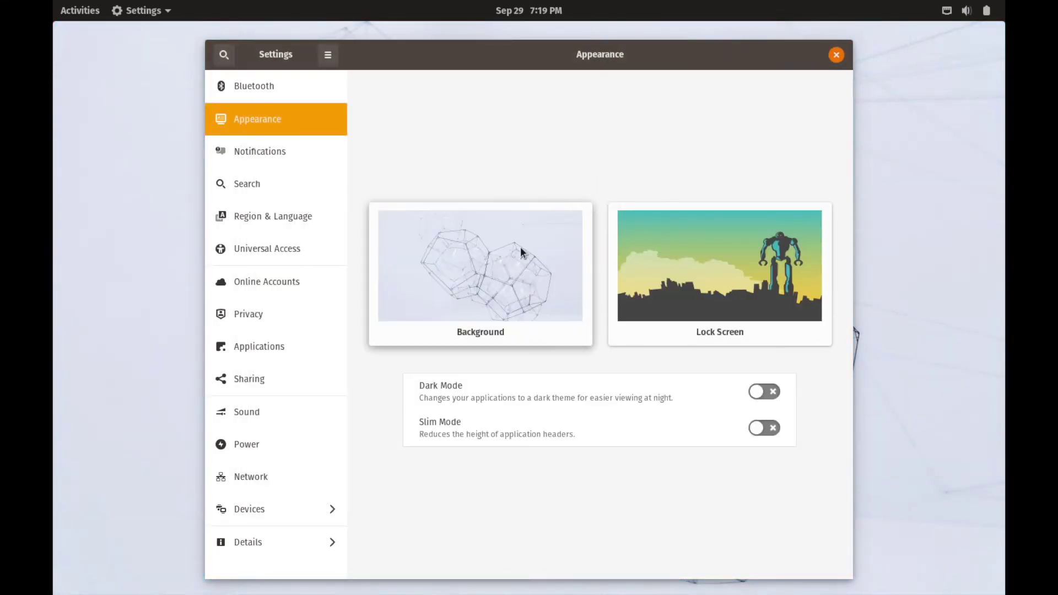
Preview the solid Colors backgrounds, cancel, reopen Background settings from the desktop, then close Settings
{"action": "left_click", "coordinate": [521, 246]}
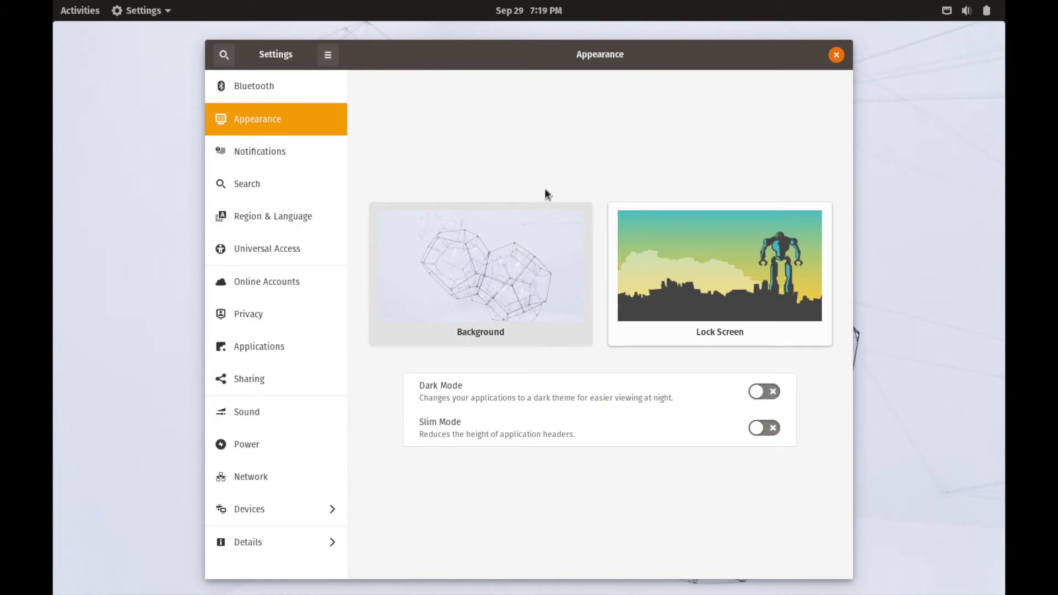
{"action": "left_click", "coordinate": [598, 143]}
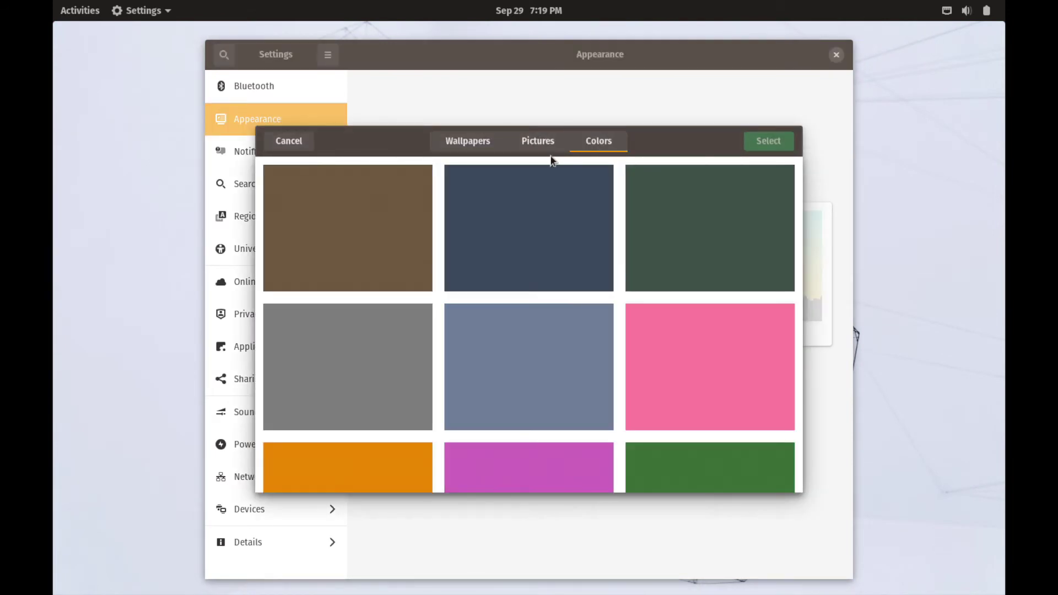
{"action": "left_click", "coordinate": [286, 142]}
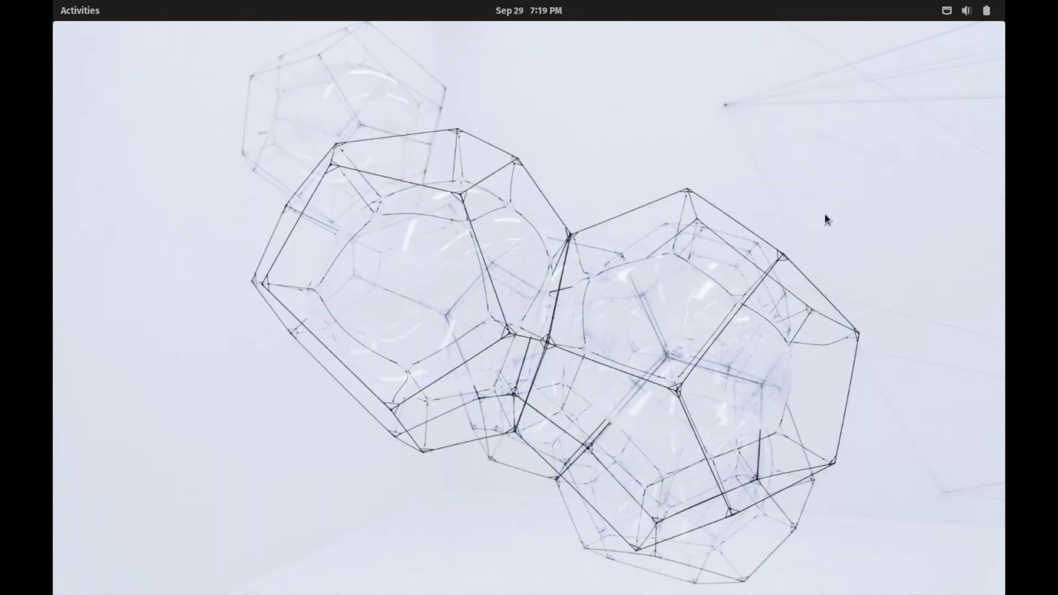
{"action": "right_click", "coordinate": [825, 216]}
{"action": "left_click", "coordinate": [873, 373]}
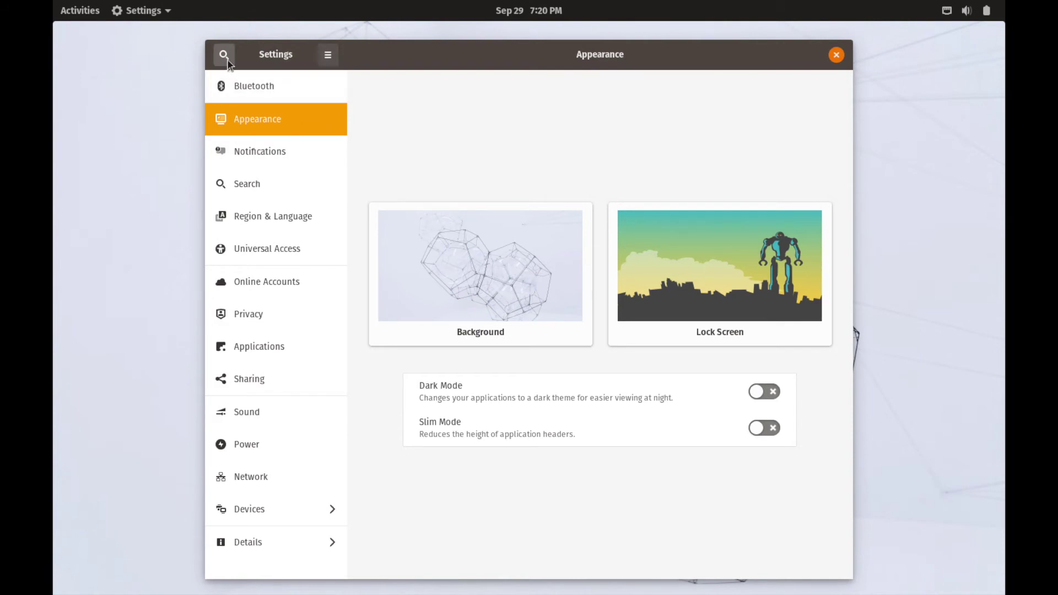
{"action": "left_click", "coordinate": [835, 54]}
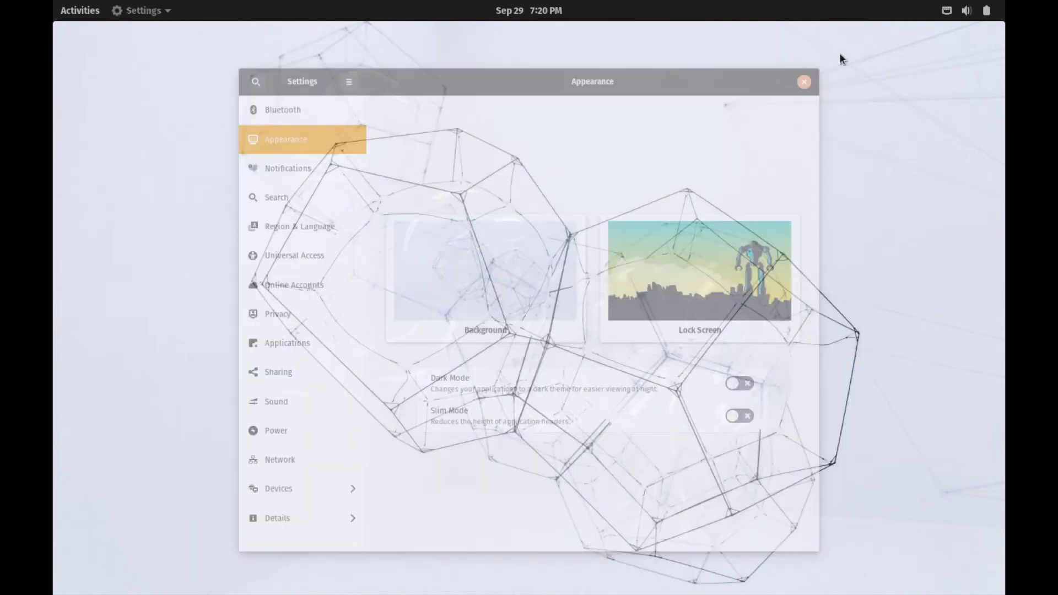
{"action": "right_click", "coordinate": [721, 152]}
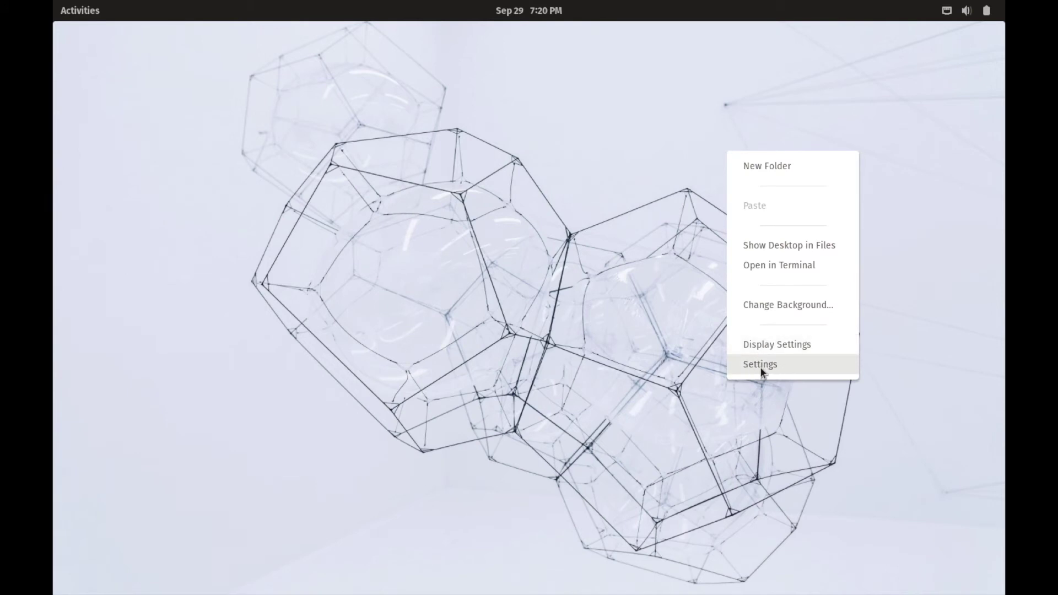
{"action": "left_click", "coordinate": [776, 345]}
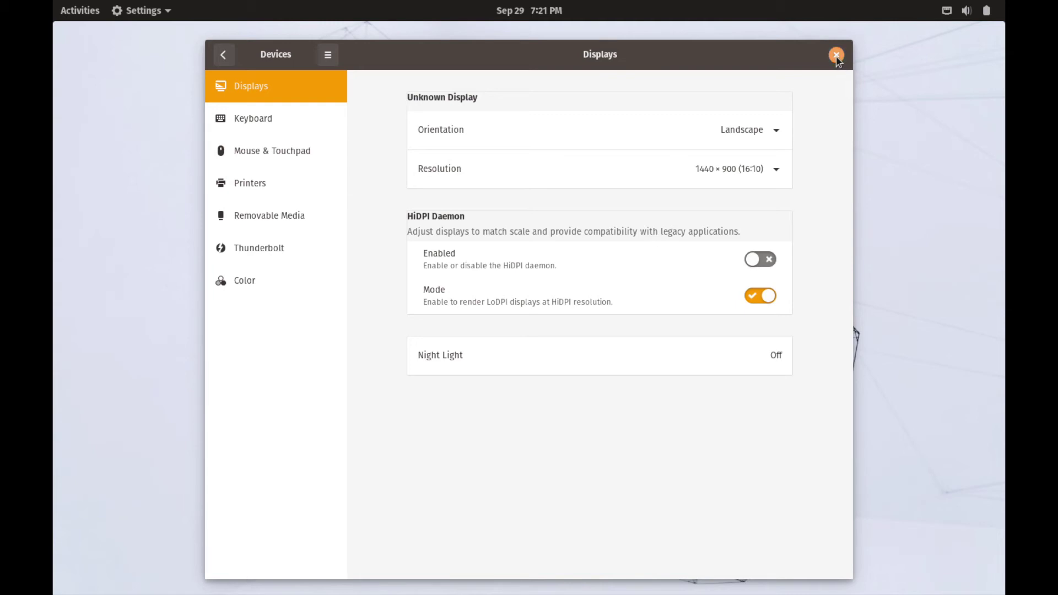
{"action": "left_click", "coordinate": [837, 55]}
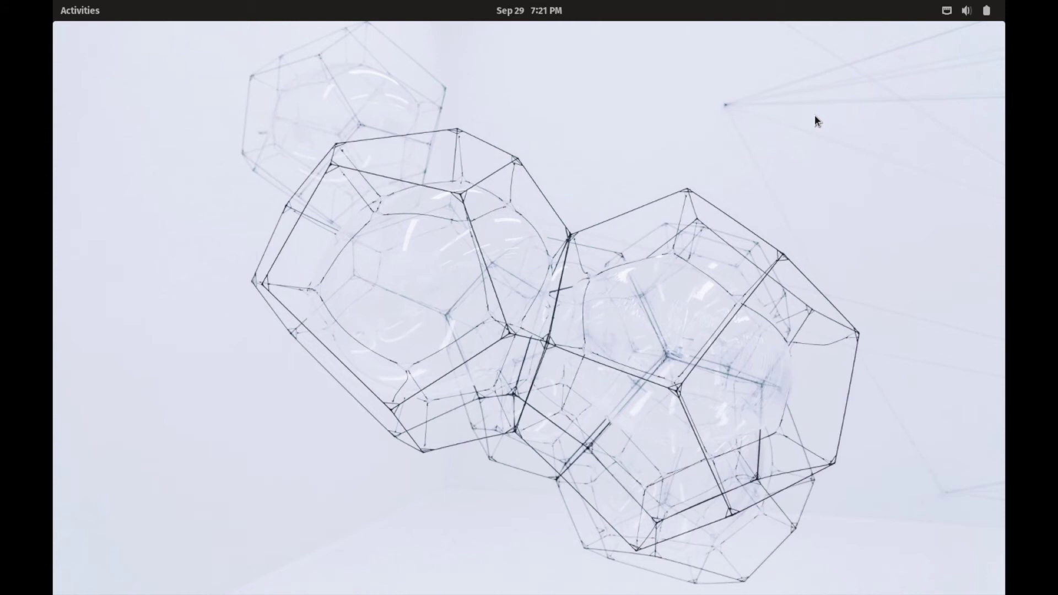
Launch Terminal from Activities and become root with sudo su
{"action": "left_click", "coordinate": [84, 14]}
{"action": "left_click", "coordinate": [80, 331]}
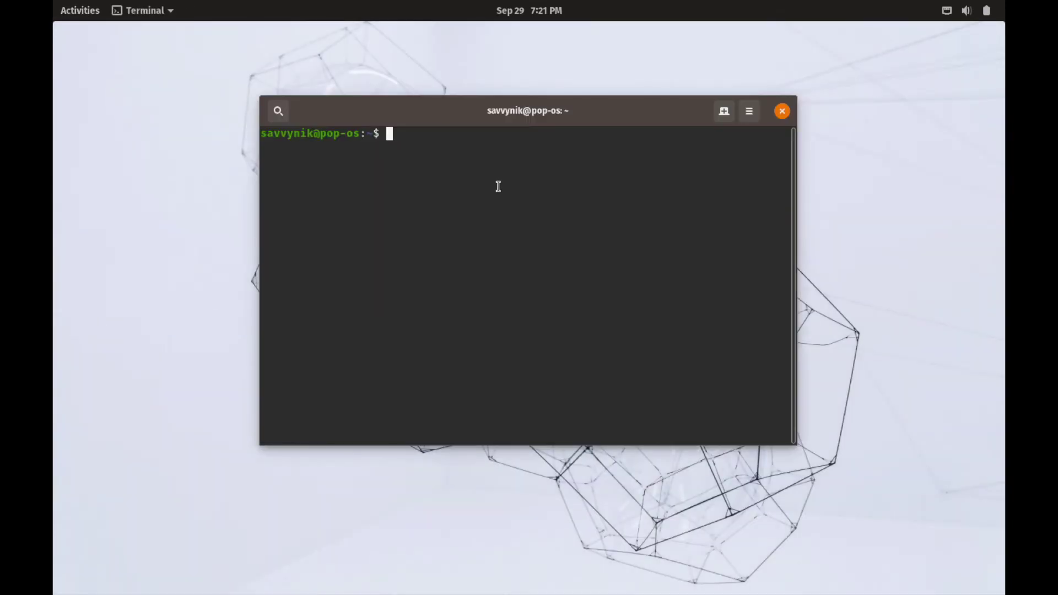
{"action": "type", "text": "sudo su"}
{"action": "key", "text": "Return"}
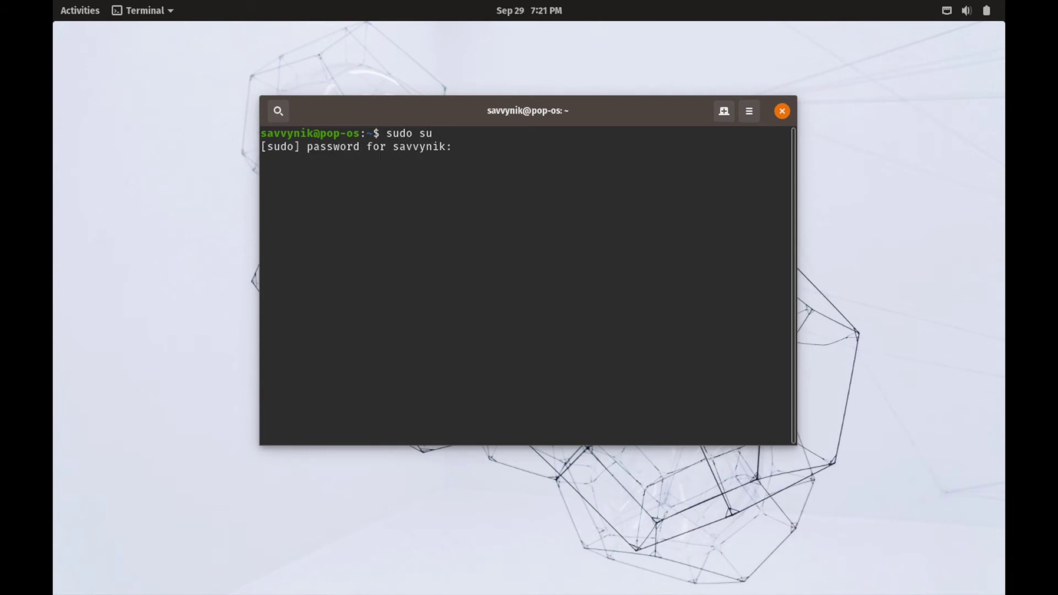
{"action": "key", "text": "Return"}
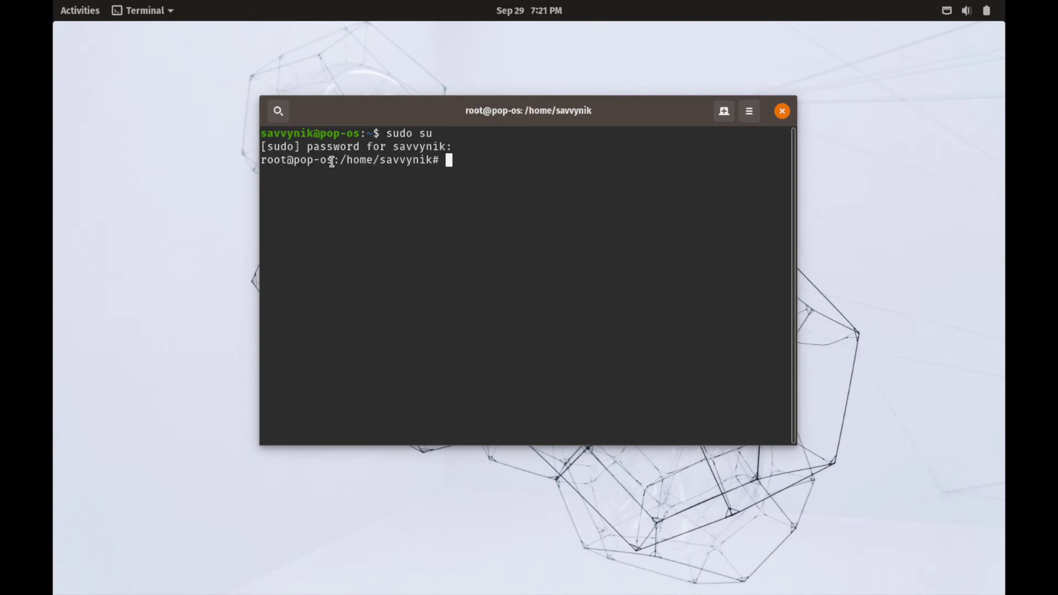
{"action": "left_click_drag", "start_coordinate": [334, 160], "coordinate": [261, 161]}
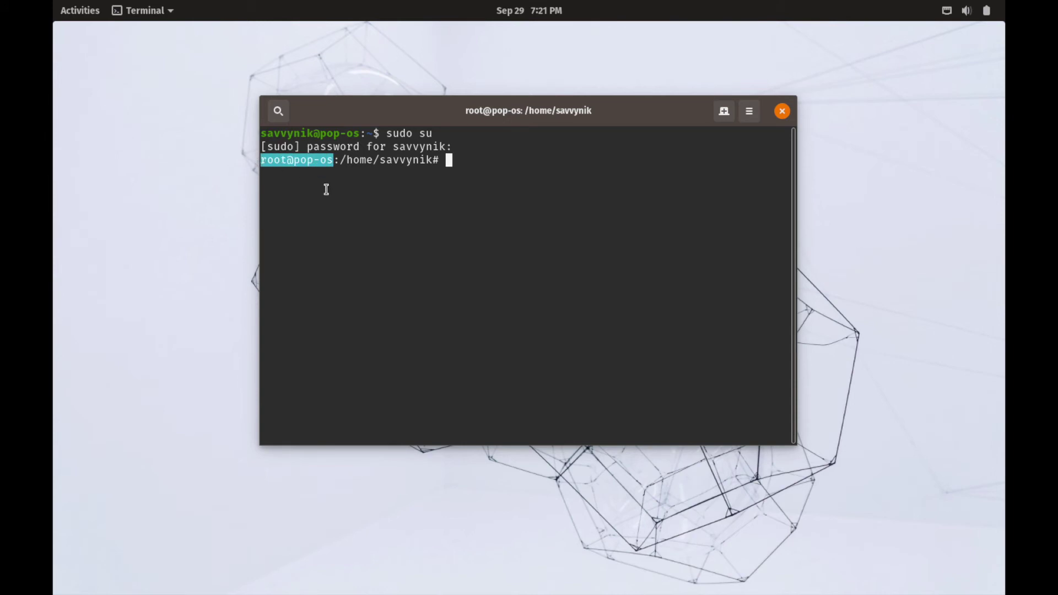
{"action": "left_click", "coordinate": [281, 165]}
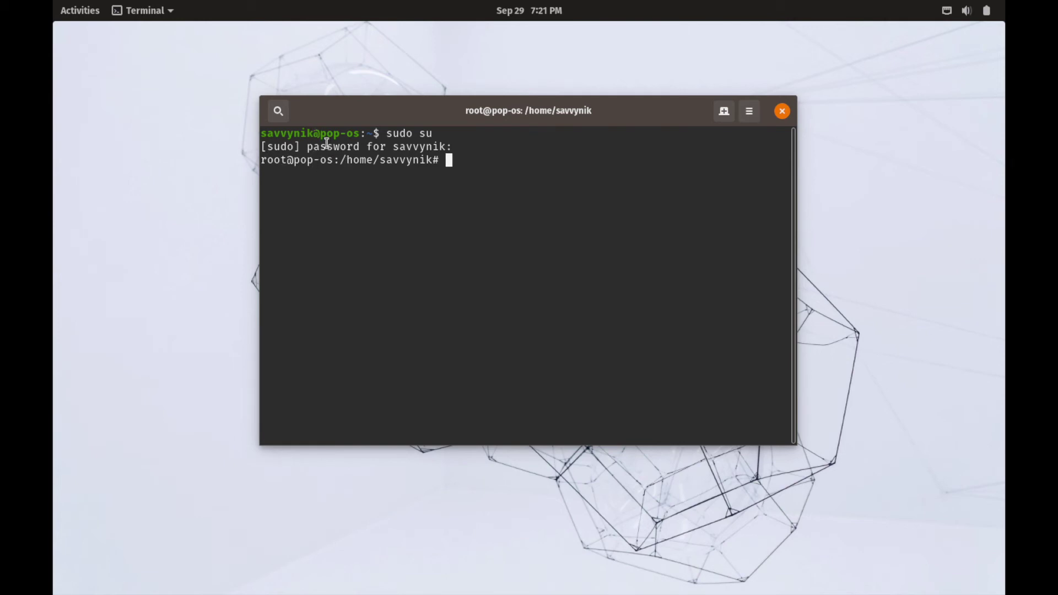
Print the working directory with pwd, then exit the root shell
{"action": "type", "text": "pwd"}
{"action": "key", "text": "Return"}
{"action": "type", "text": "cd"}
{"action": "key", "text": "BackSpace"}
{"action": "key", "text": "BackSpace"}
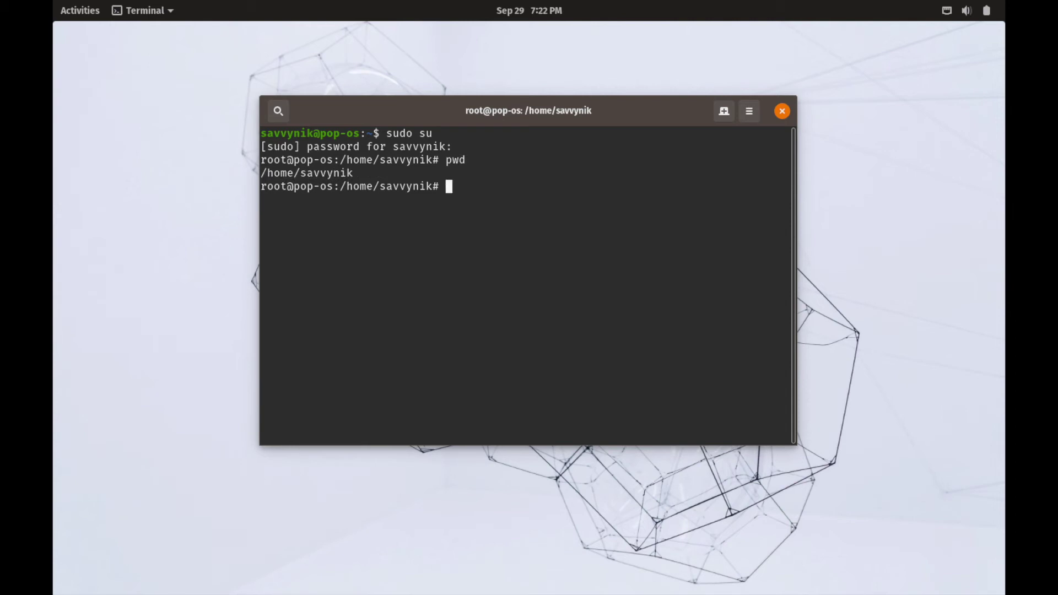
{"action": "type", "text": "exit"}
{"action": "key", "text": "Return"}
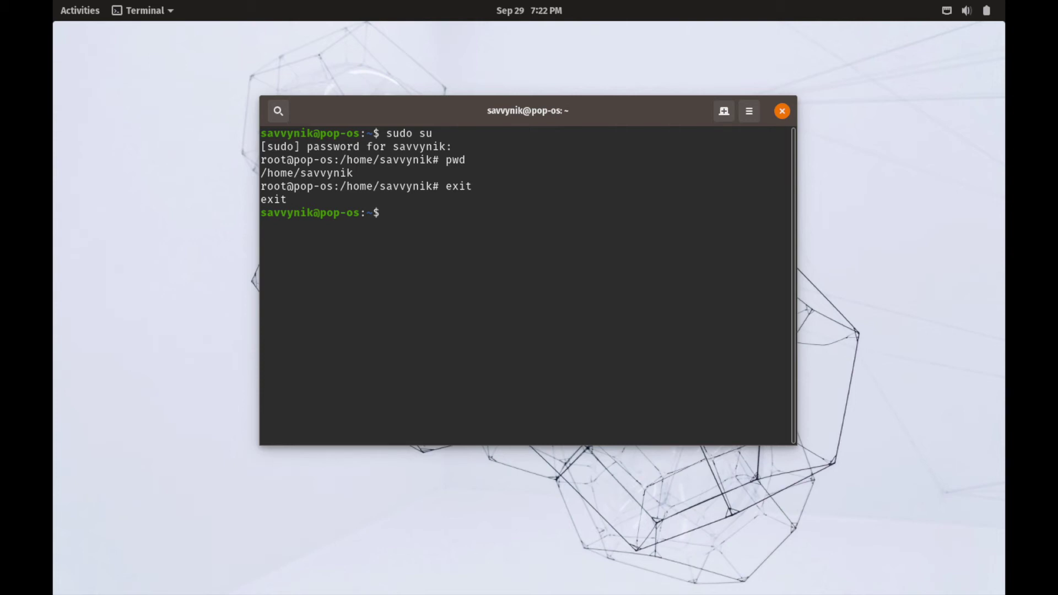
Try vim main.cpp, then open main.cpp in vi instead
{"action": "type", "text": "vi"}
{"action": "key", "text": "BackSpace"}
{"action": "type", "text": "m main.cpp"}
{"action": "key", "text": "Return"}
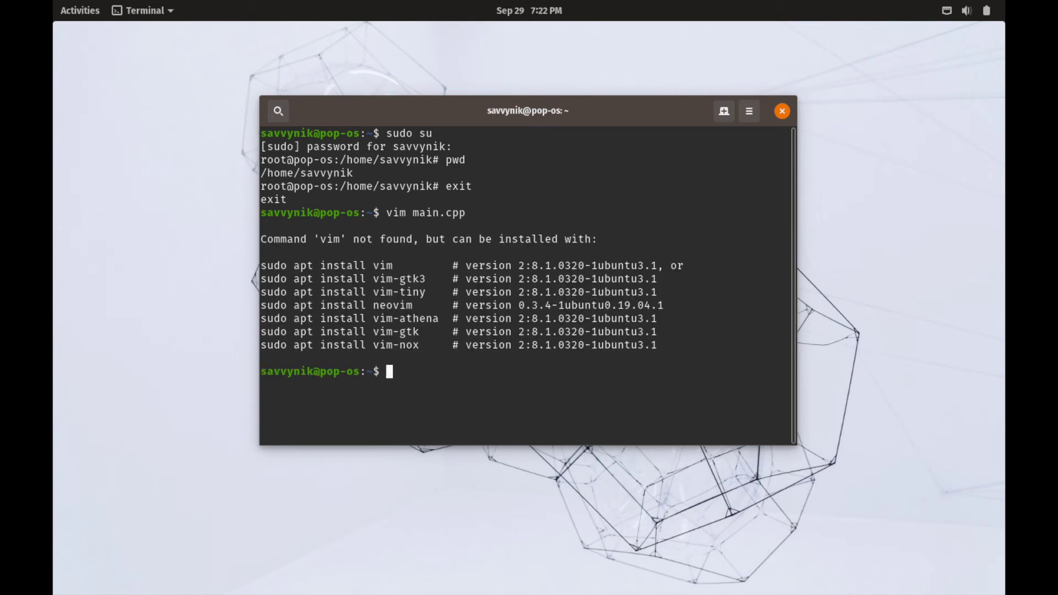
{"action": "type", "text": "vi main.cpp"}
{"action": "key", "text": "Return"}
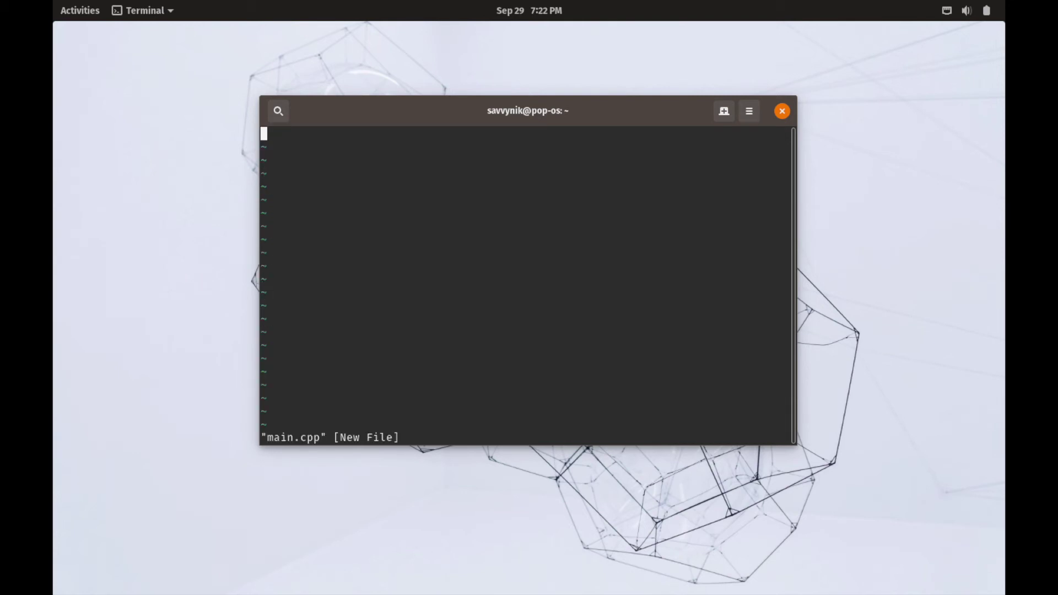
Quit vi without saving using :q! and open a new terminal tab
{"action": "left_click_drag", "start_coordinate": [286, 252], "coordinate": [259, 166]}
{"action": "left_click", "coordinate": [299, 172]}
{"action": "type", "text": "dfj"}
{"action": "key", "text": "Left"}
{"action": "type", "text": ":q"}
{"action": "key", "text": "Delete"}
{"action": "key", "text": "Escape"}
{"action": "type", "text": ":q!"}
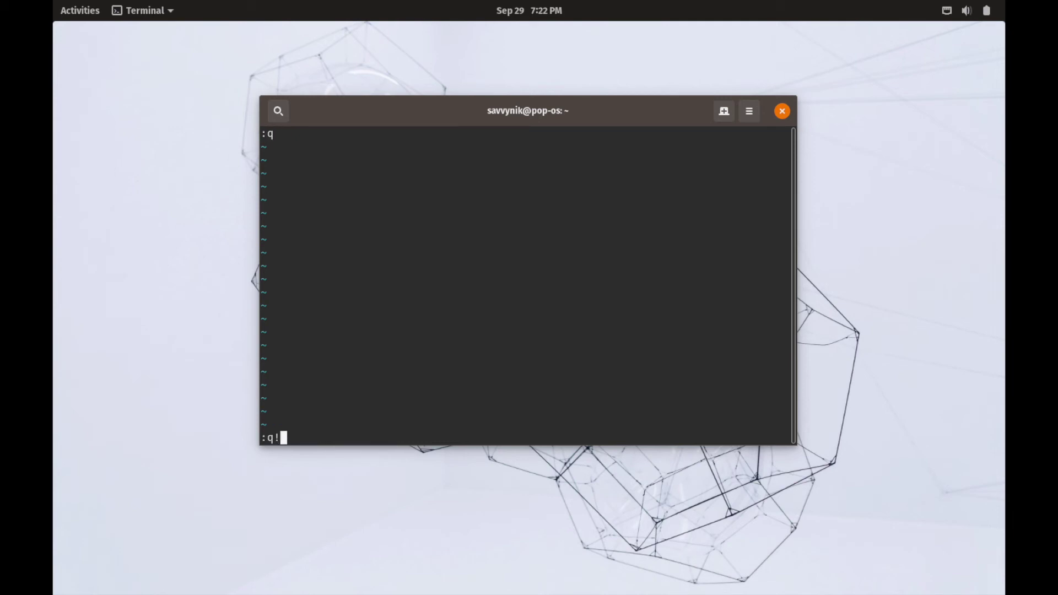
{"action": "key", "text": "Return"}
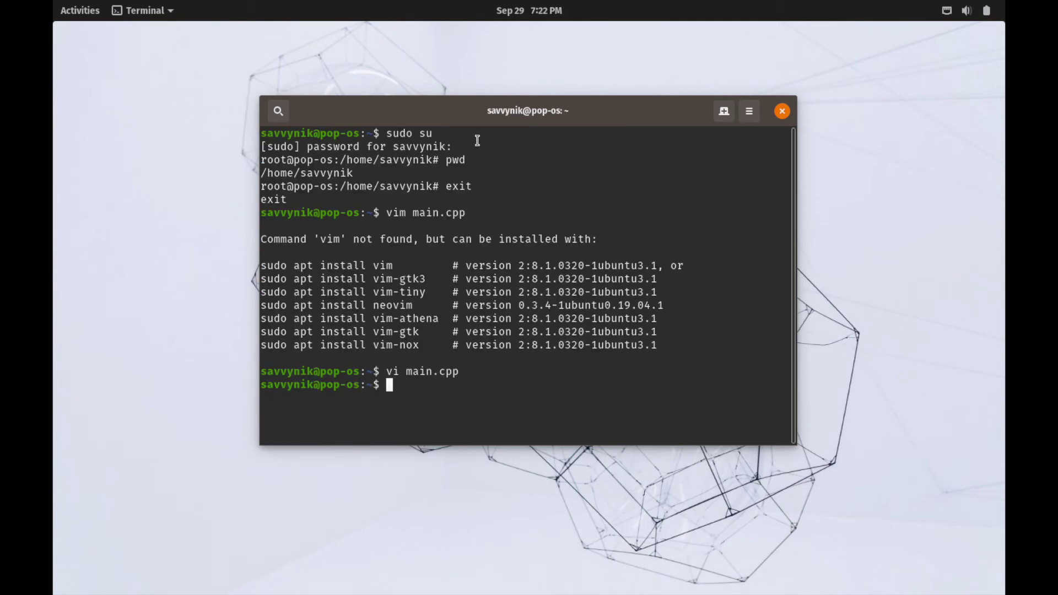
{"action": "left_click", "coordinate": [725, 113]}
Open two more terminal tabs, enlarge the text twice, and move the window upper left
{"action": "left_click", "coordinate": [722, 116]}
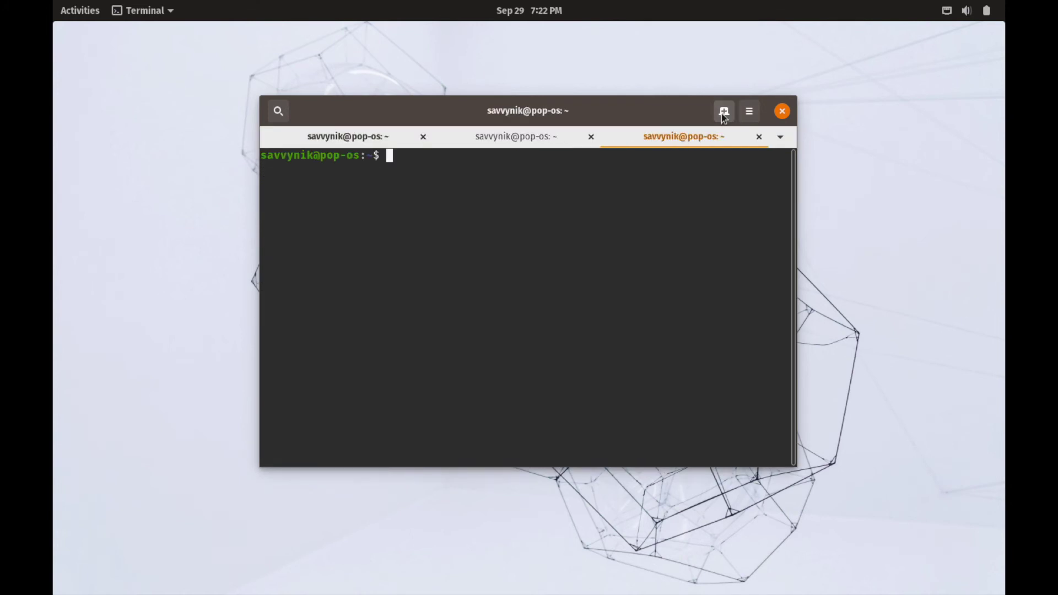
{"action": "left_click", "coordinate": [723, 114]}
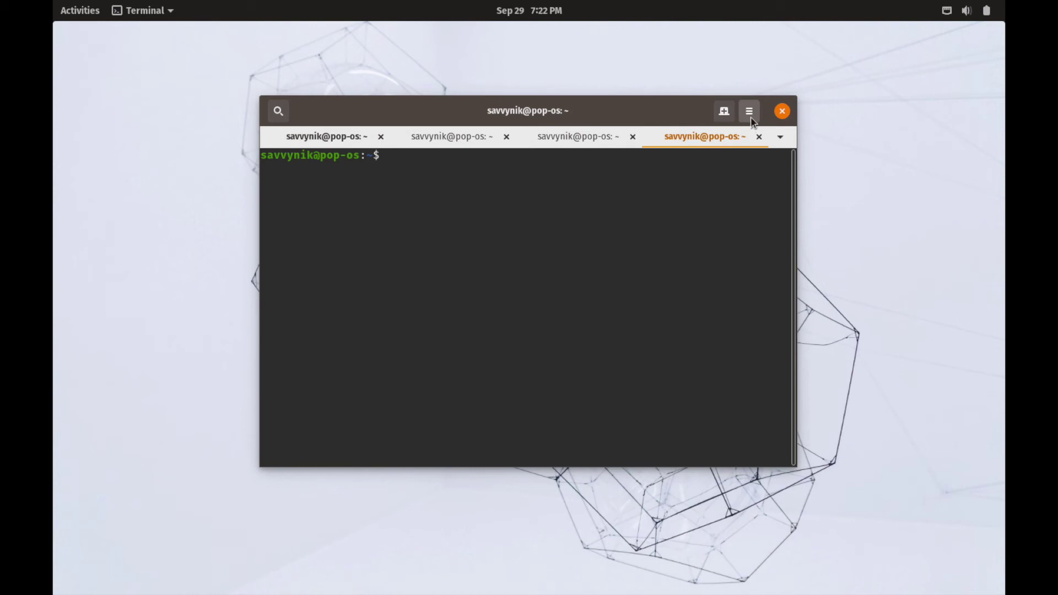
{"action": "left_click", "coordinate": [752, 120]}
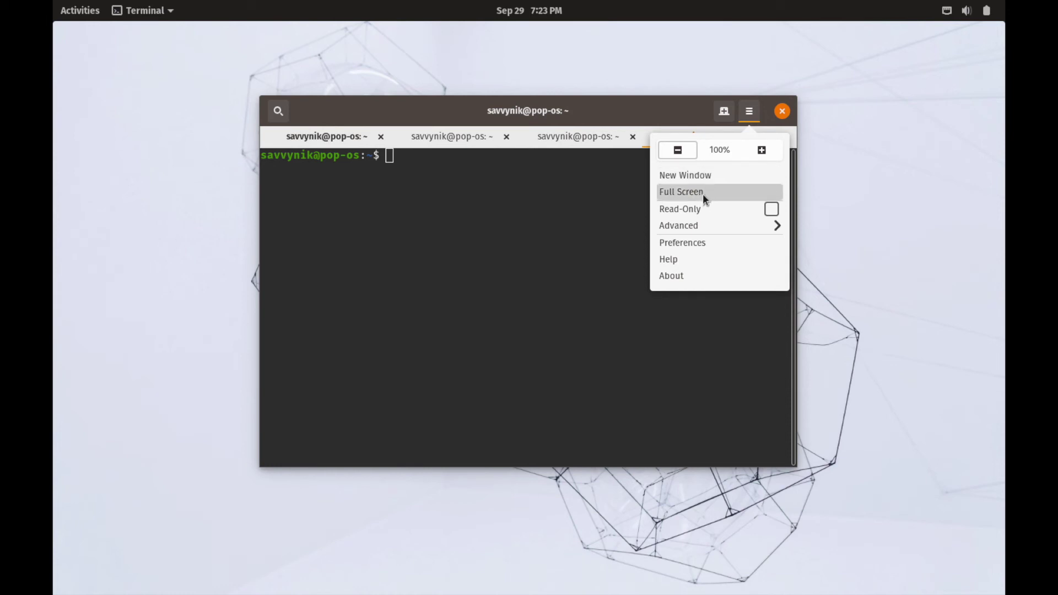
{"action": "left_click", "coordinate": [761, 150]}
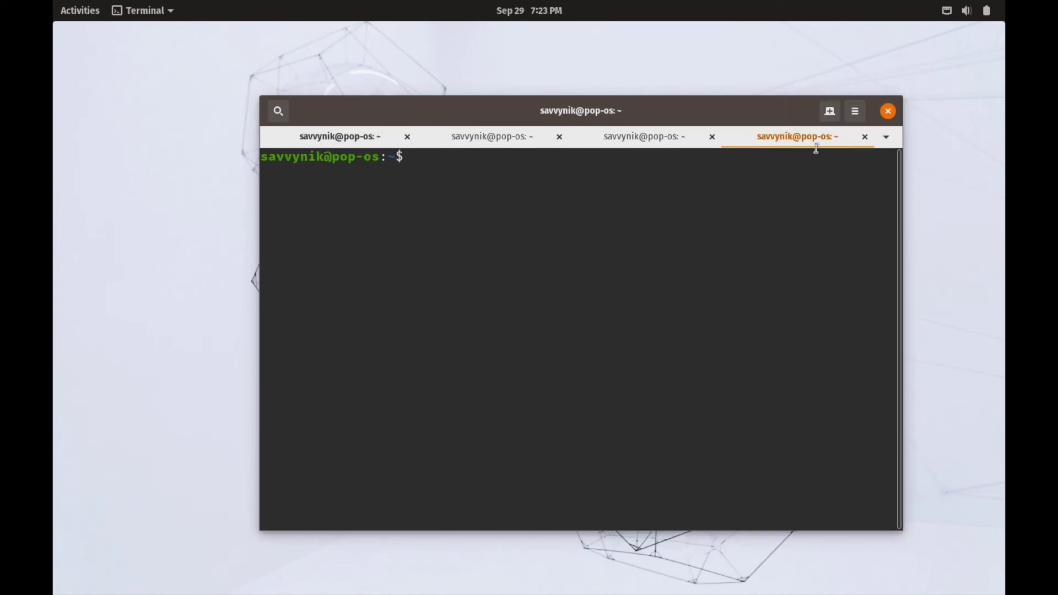
{"action": "left_click", "coordinate": [856, 113]}
{"action": "left_click", "coordinate": [869, 150]}
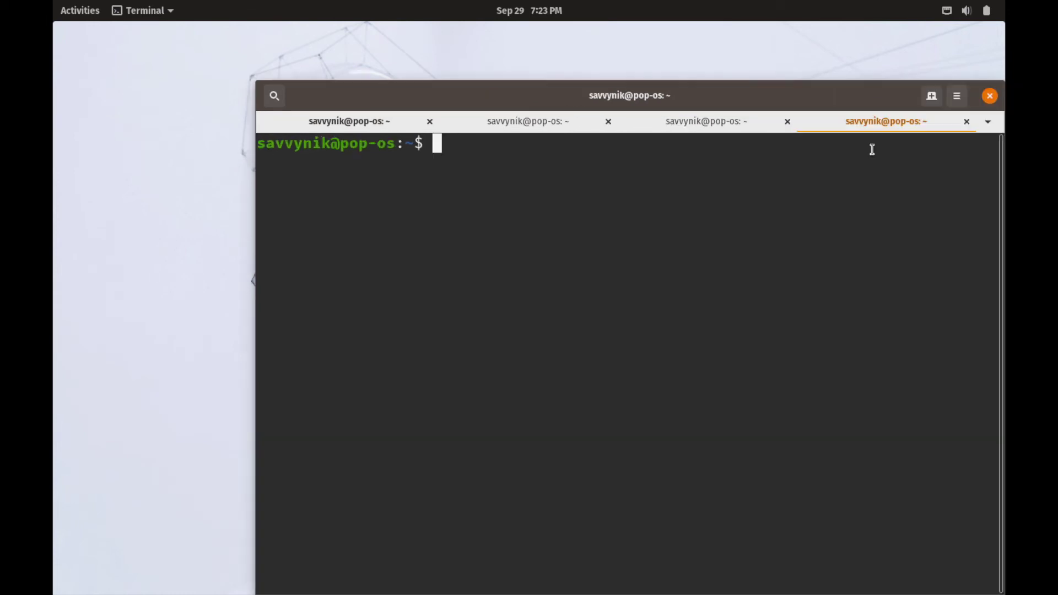
{"action": "left_click_drag", "start_coordinate": [864, 108], "coordinate": [747, 50]}
Reset the terminal text to normal, then zoom it in three times
{"action": "left_click", "coordinate": [816, 47]}
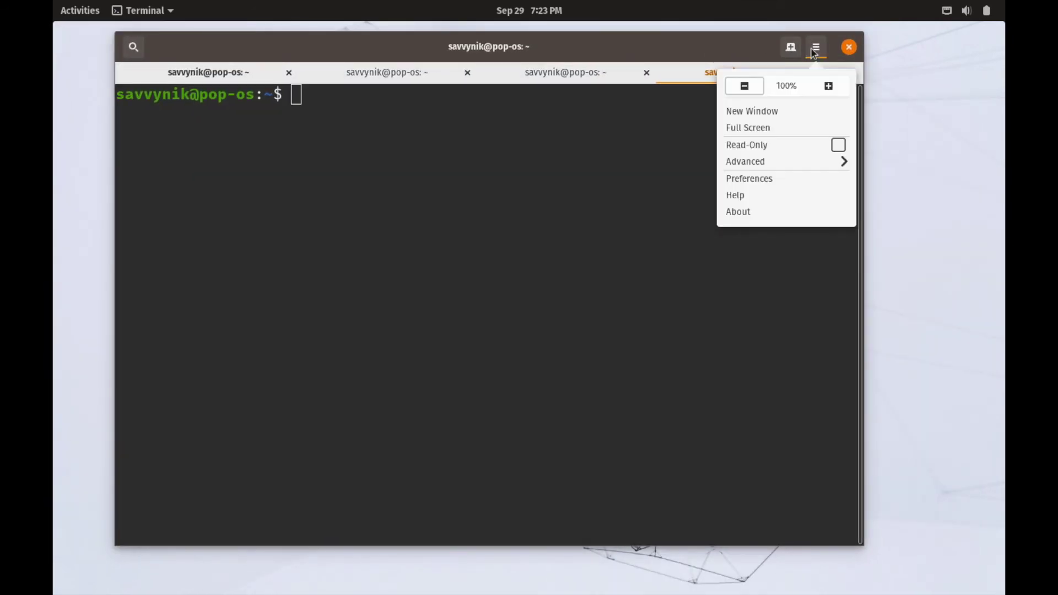
{"action": "left_click", "coordinate": [783, 87]}
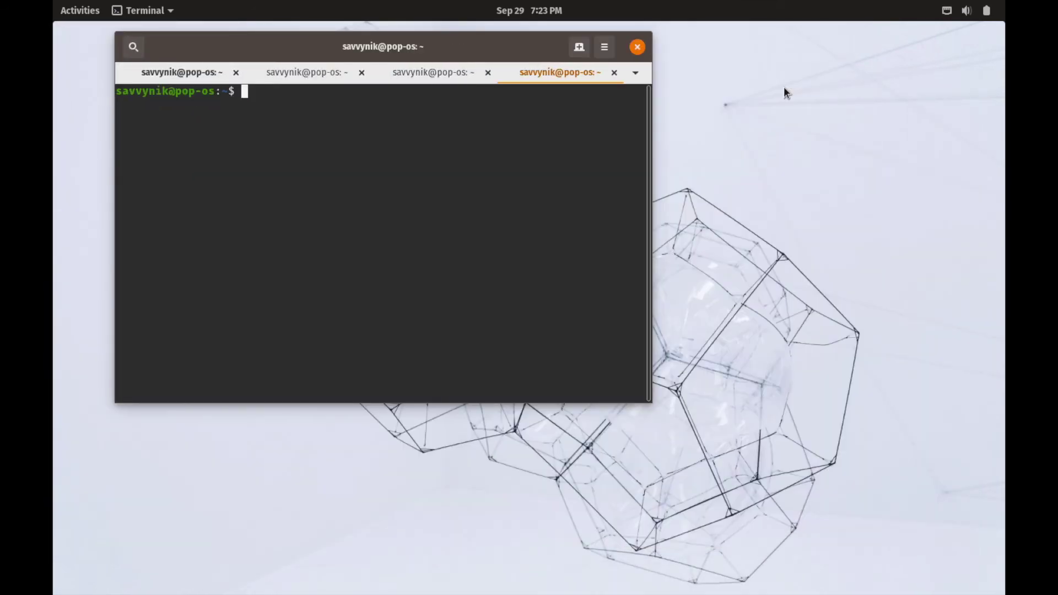
{"action": "left_click", "coordinate": [602, 52]}
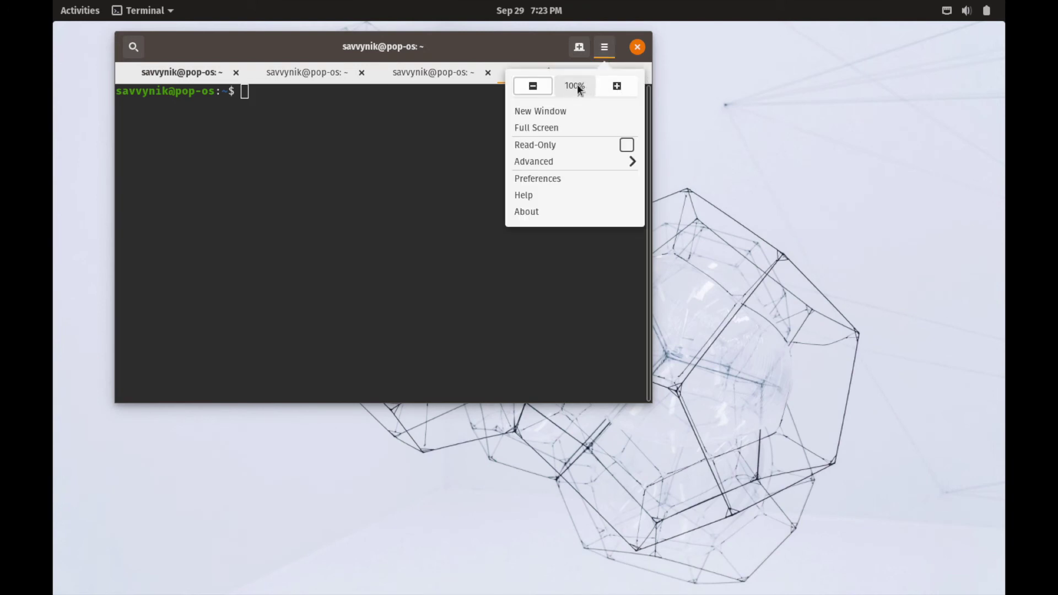
{"action": "left_click", "coordinate": [617, 86]}
{"action": "left_click", "coordinate": [711, 50]}
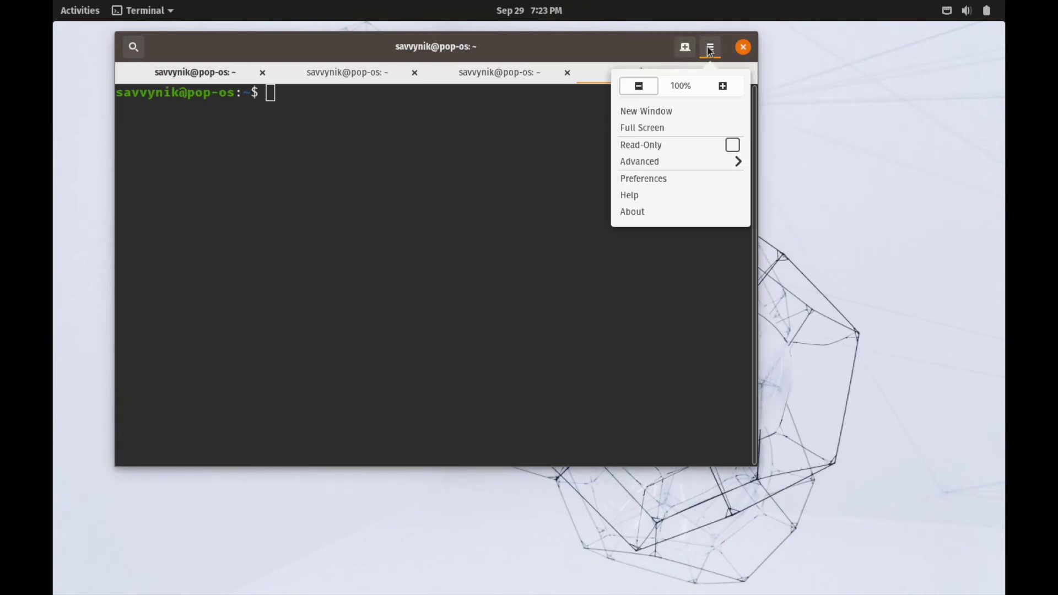
{"action": "left_click", "coordinate": [723, 86]}
{"action": "left_click", "coordinate": [816, 49]}
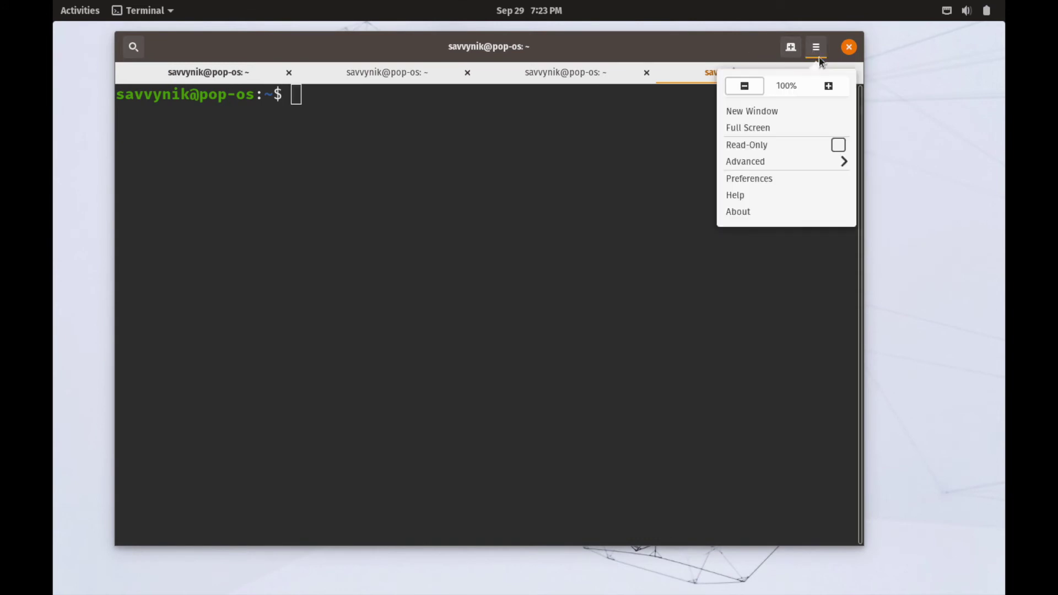
{"action": "left_click", "coordinate": [828, 85]}
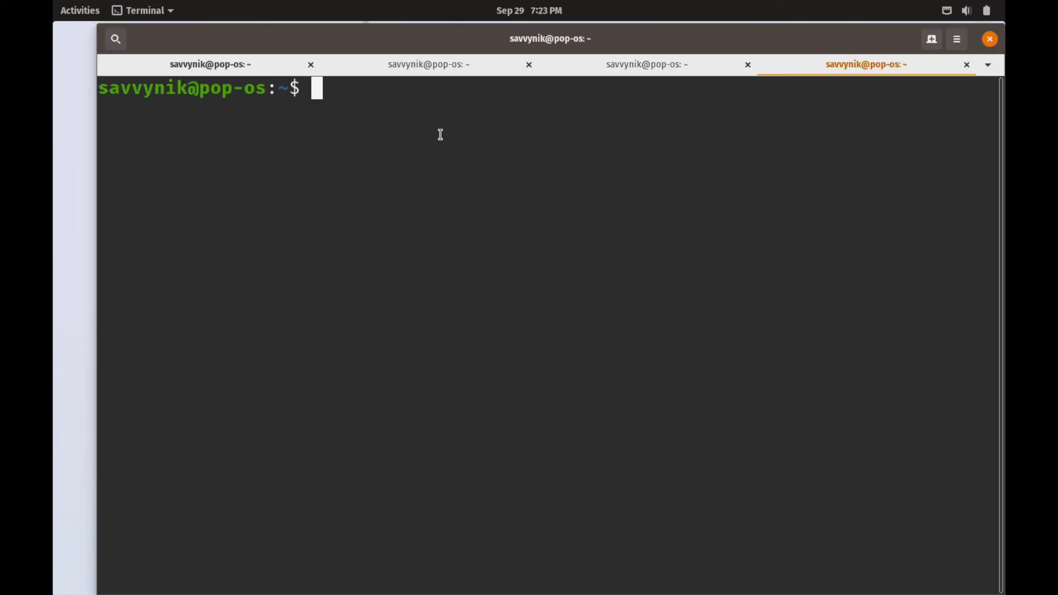
Reset text to 100%, move the window nearer the screen centre, and close the third tab
{"action": "left_click", "coordinate": [957, 38]}
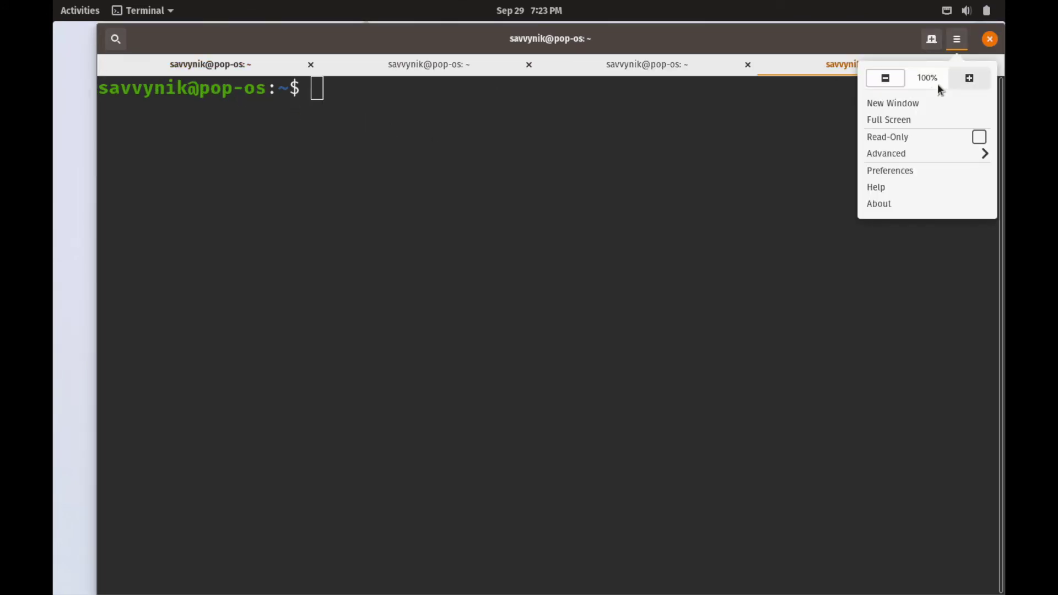
{"action": "left_click", "coordinate": [925, 80]}
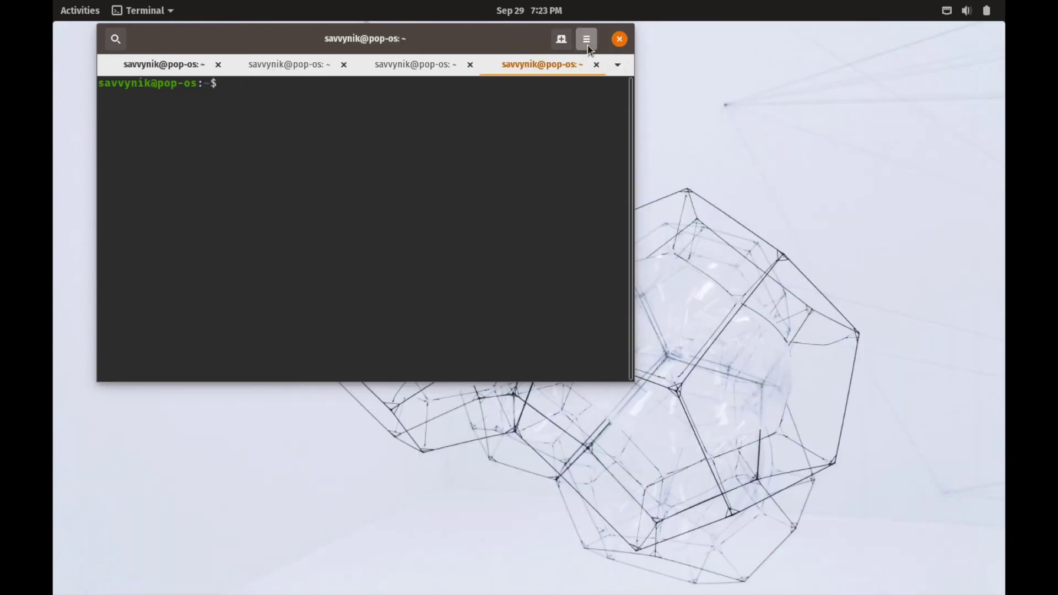
{"action": "left_click", "coordinate": [586, 39]}
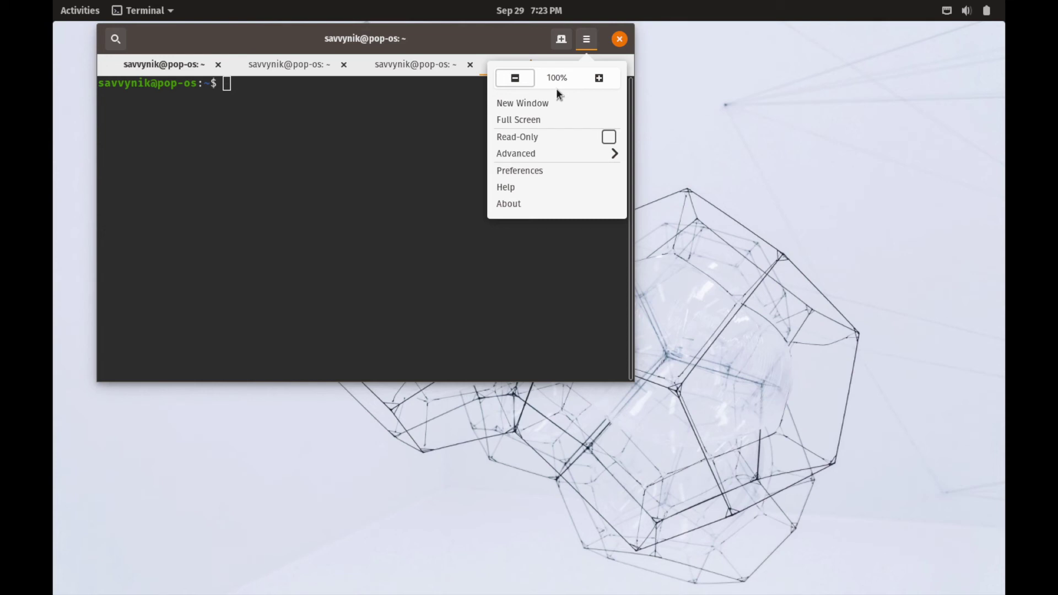
{"action": "left_click", "coordinate": [386, 159]}
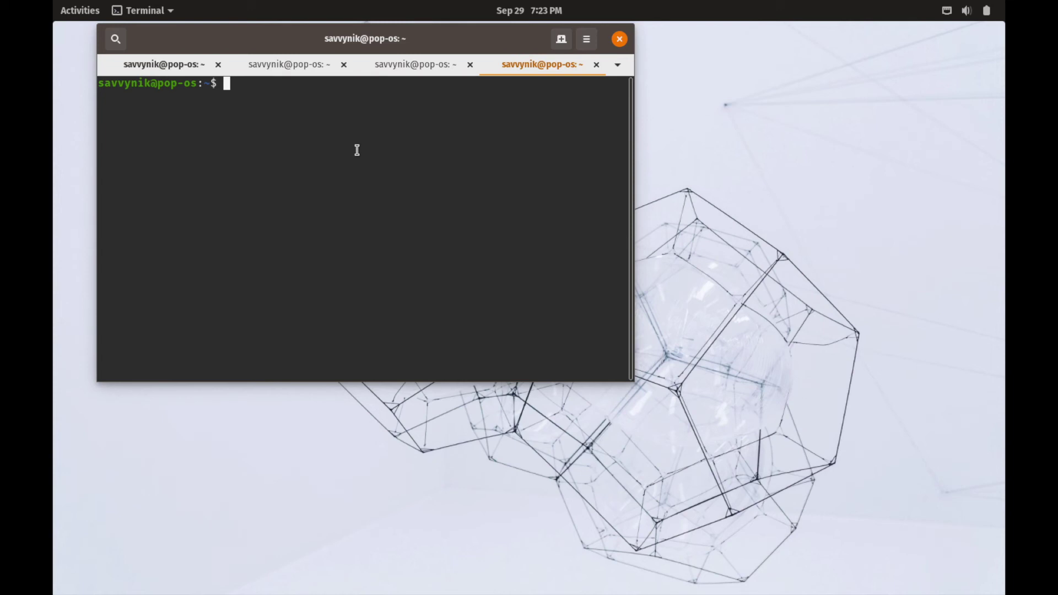
{"action": "left_click_drag", "start_coordinate": [285, 47], "coordinate": [370, 86]}
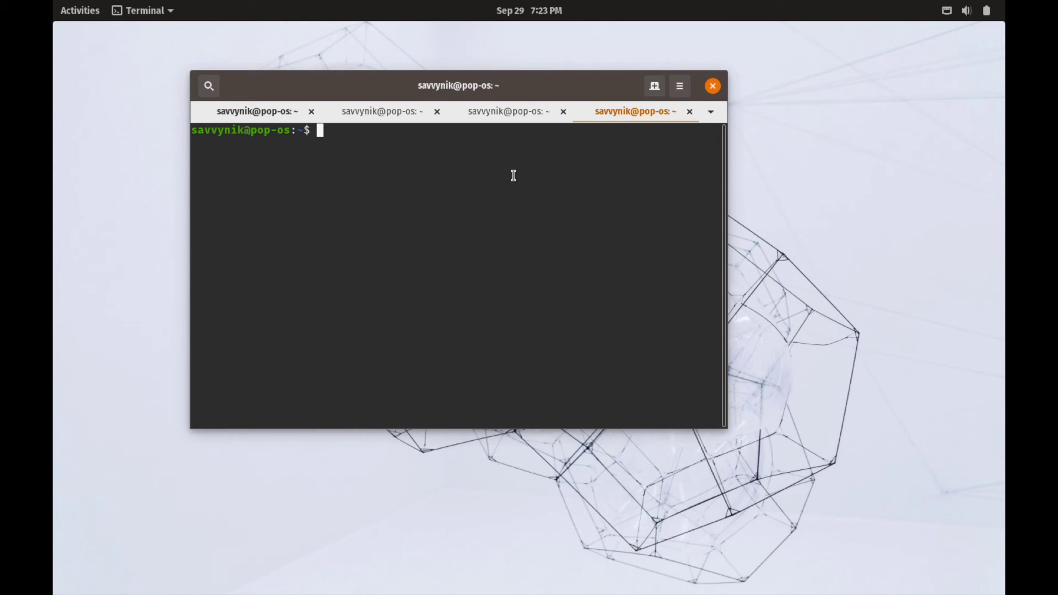
{"action": "left_click", "coordinate": [562, 112]}
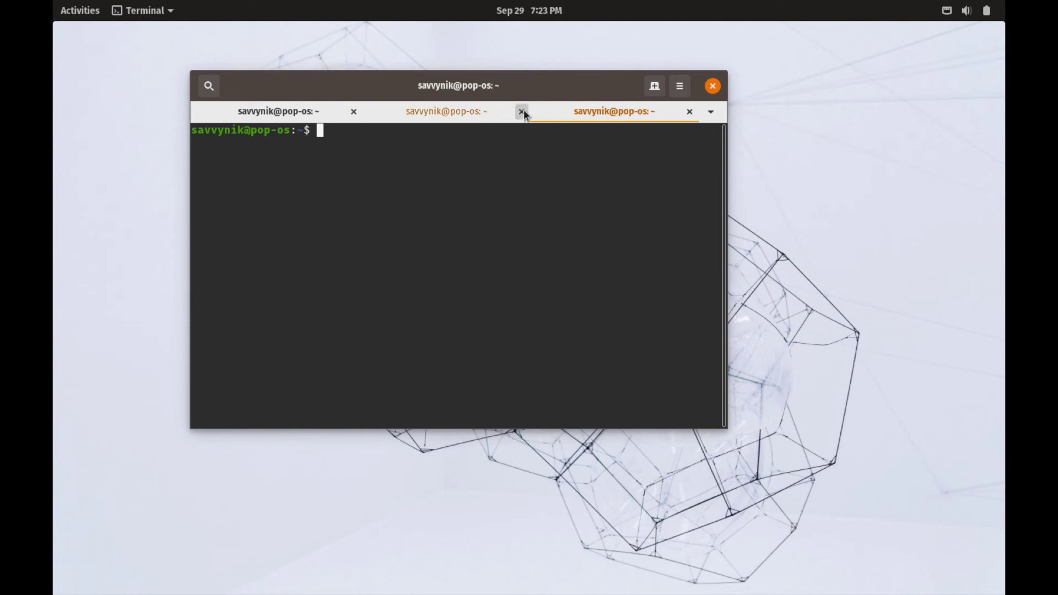
Close another tab, then quit the whole terminal window with Super+Q
{"action": "left_click", "coordinate": [522, 113]}
{"action": "key", "text": "super+q"}
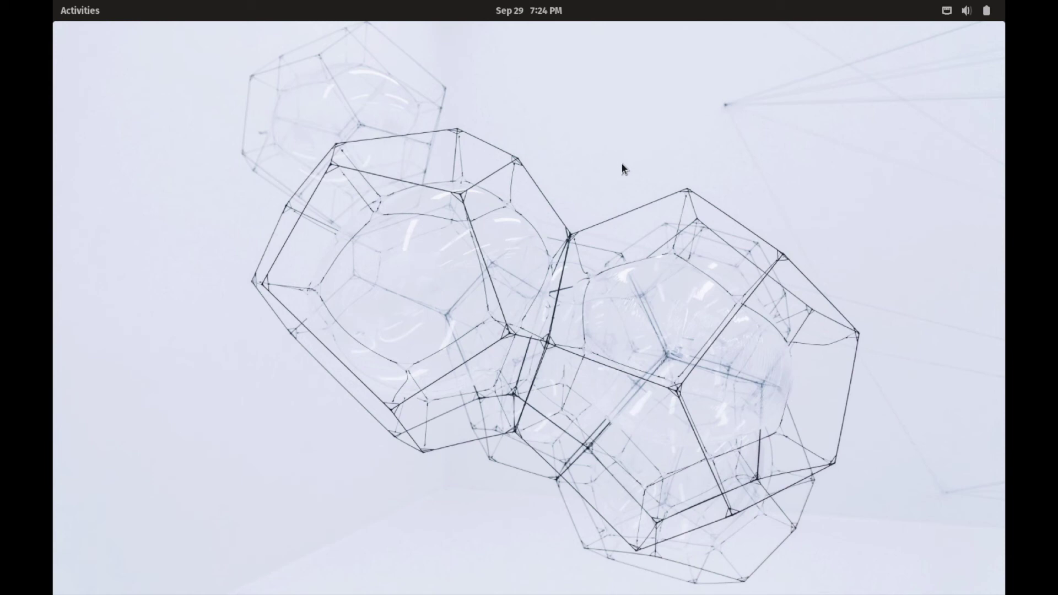
{"action": "mouse_move", "coordinate": [53, 1]}
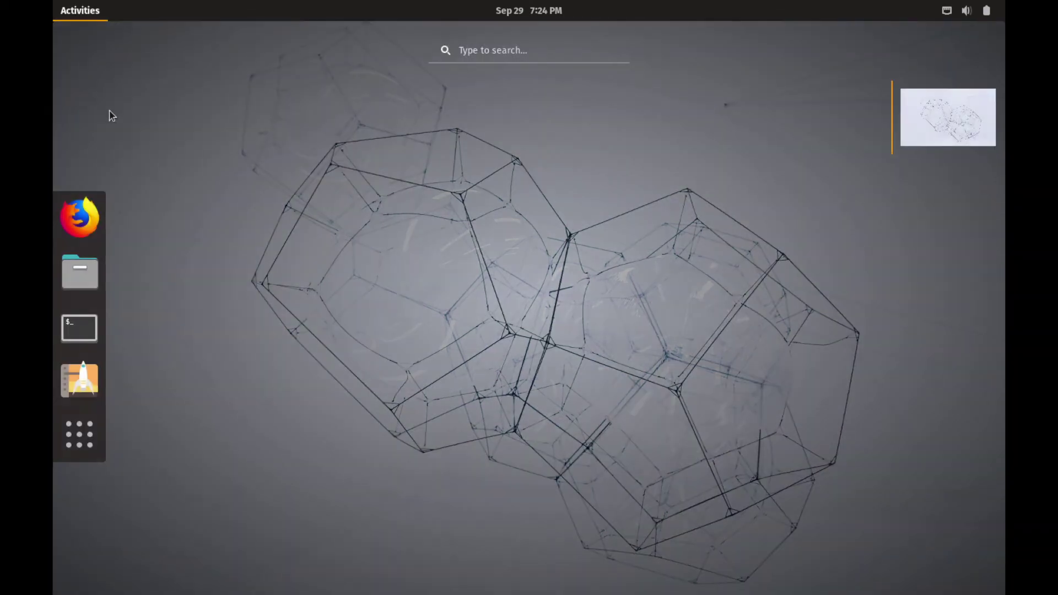
{"action": "left_click", "coordinate": [83, 380]}
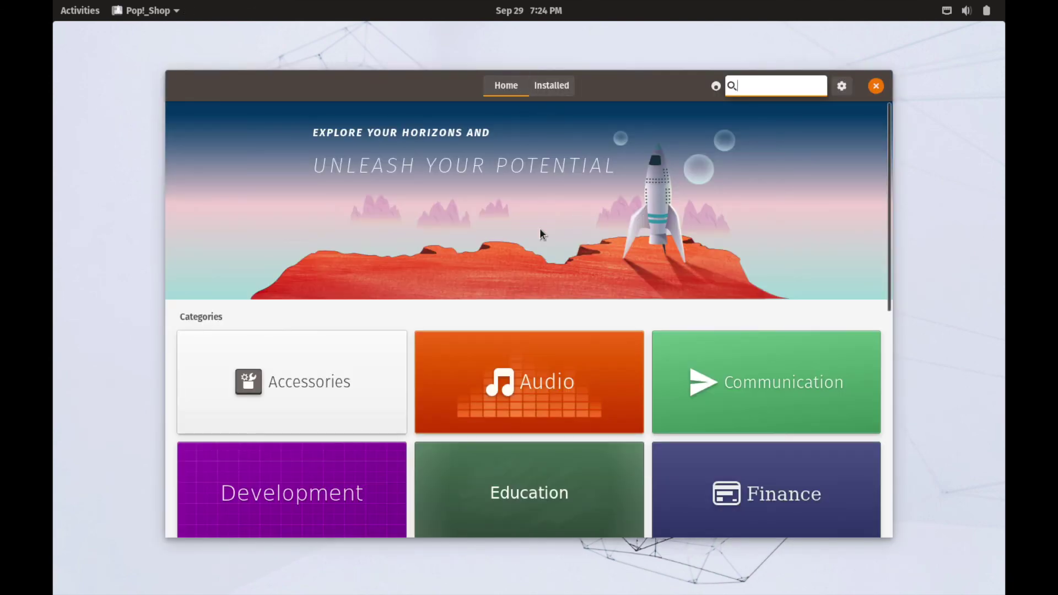
{"action": "scroll", "coordinate": [553, 279], "scroll_direction": "down", "scroll_amount": 10}
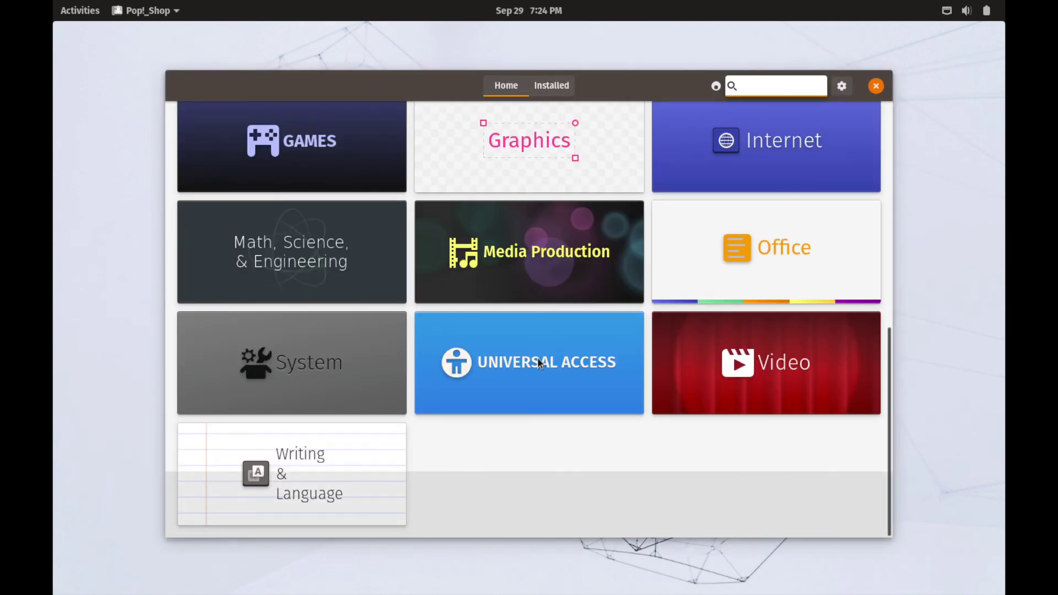
{"action": "scroll", "coordinate": [299, 298], "scroll_direction": "up", "scroll_amount": 10}
{"action": "scroll", "coordinate": [423, 395], "scroll_direction": "down", "scroll_amount": 4}
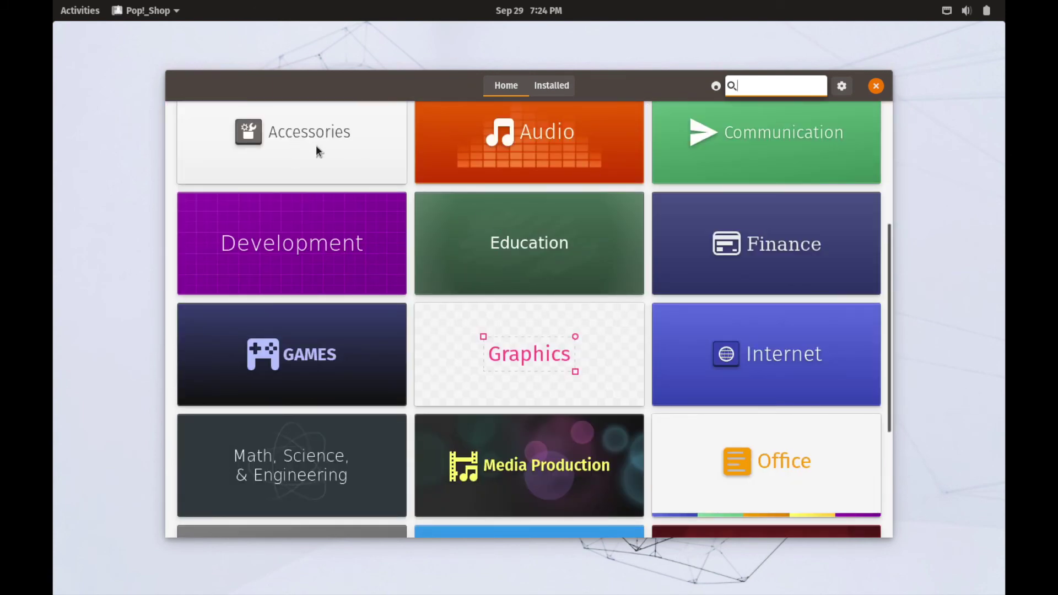
{"action": "scroll", "coordinate": [297, 447], "scroll_direction": "down", "scroll_amount": 4}
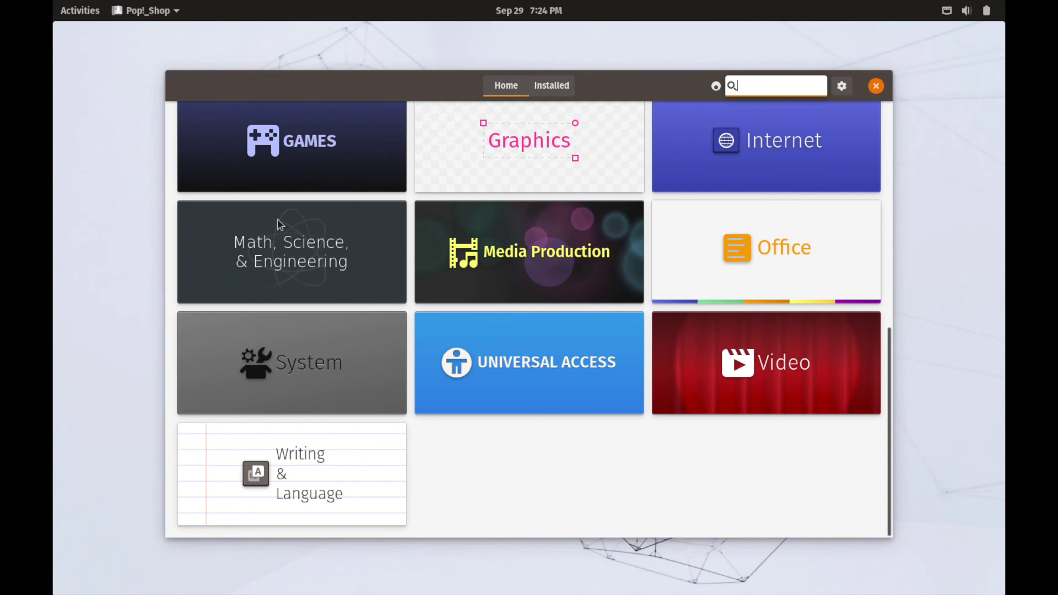
{"action": "scroll", "coordinate": [342, 339], "scroll_direction": "up", "scroll_amount": 5}
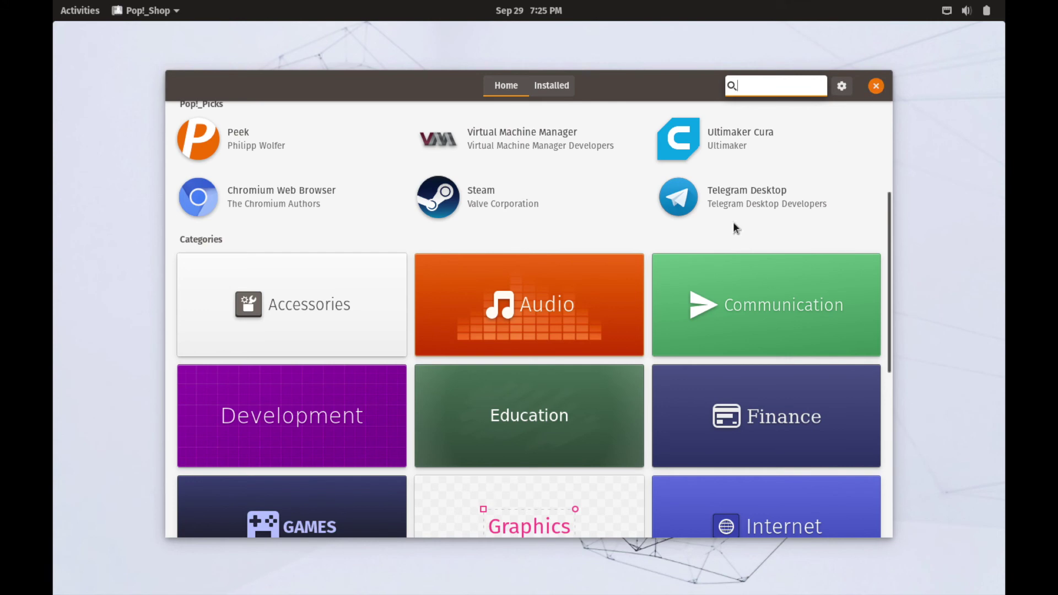
{"action": "scroll", "coordinate": [733, 222], "scroll_direction": "up", "scroll_amount": 3}
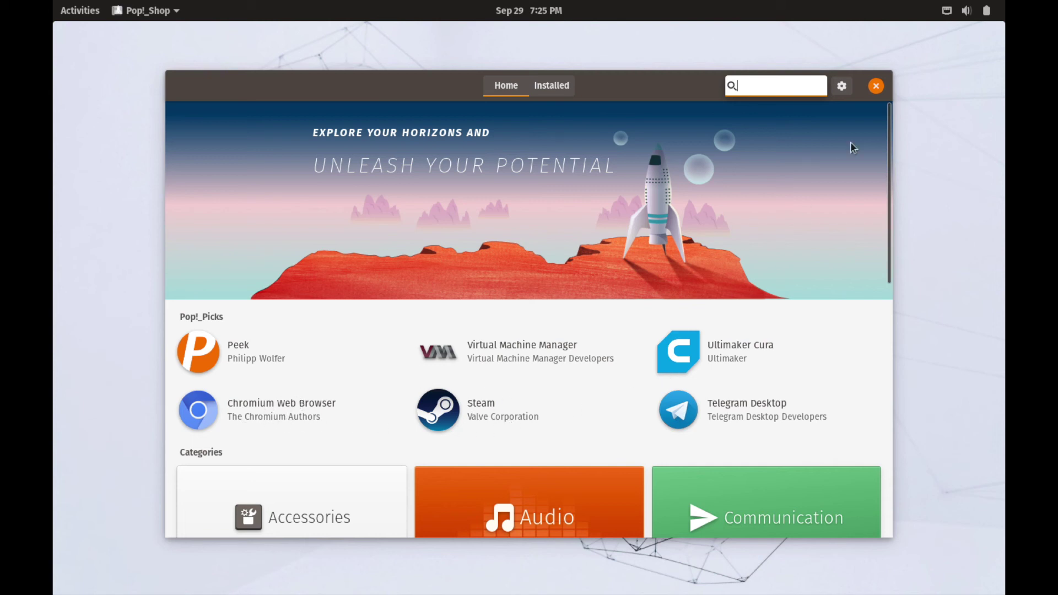
{"action": "left_click", "coordinate": [874, 86]}
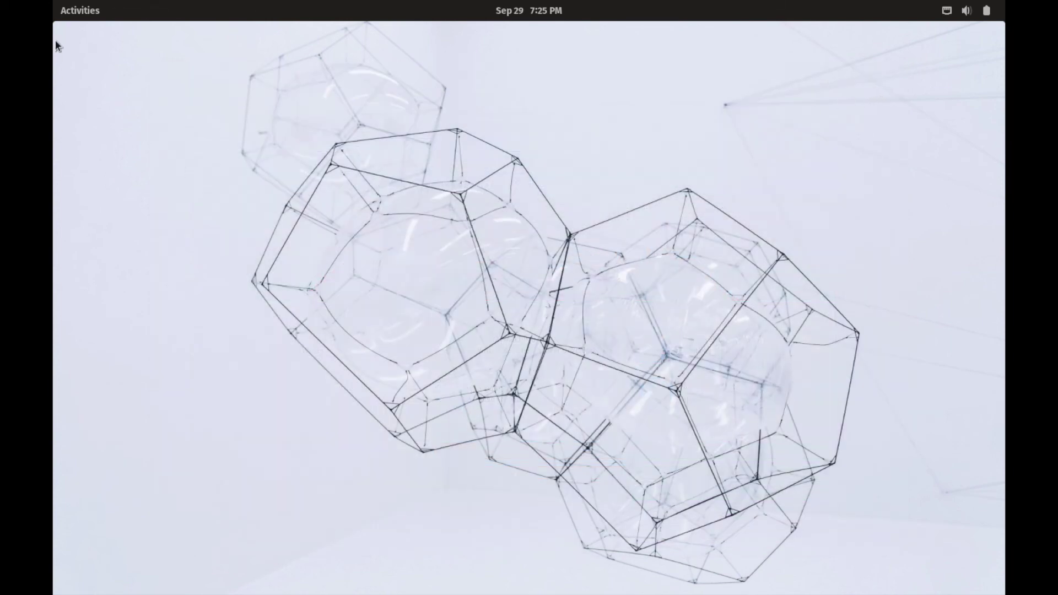
{"action": "left_click", "coordinate": [81, 17]}
{"action": "left_click", "coordinate": [83, 436]}
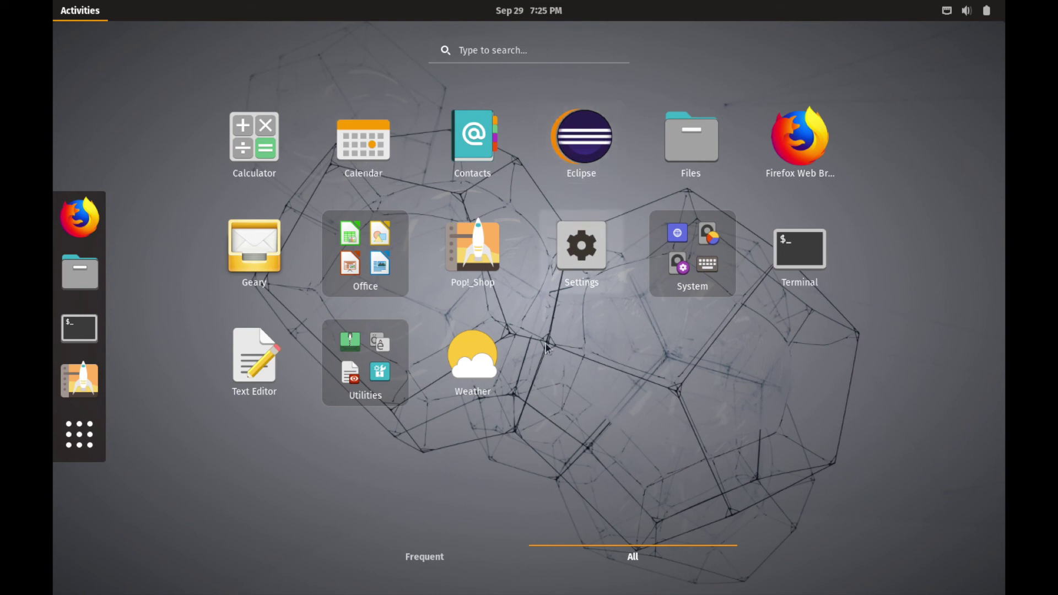
{"action": "left_click", "coordinate": [702, 246]}
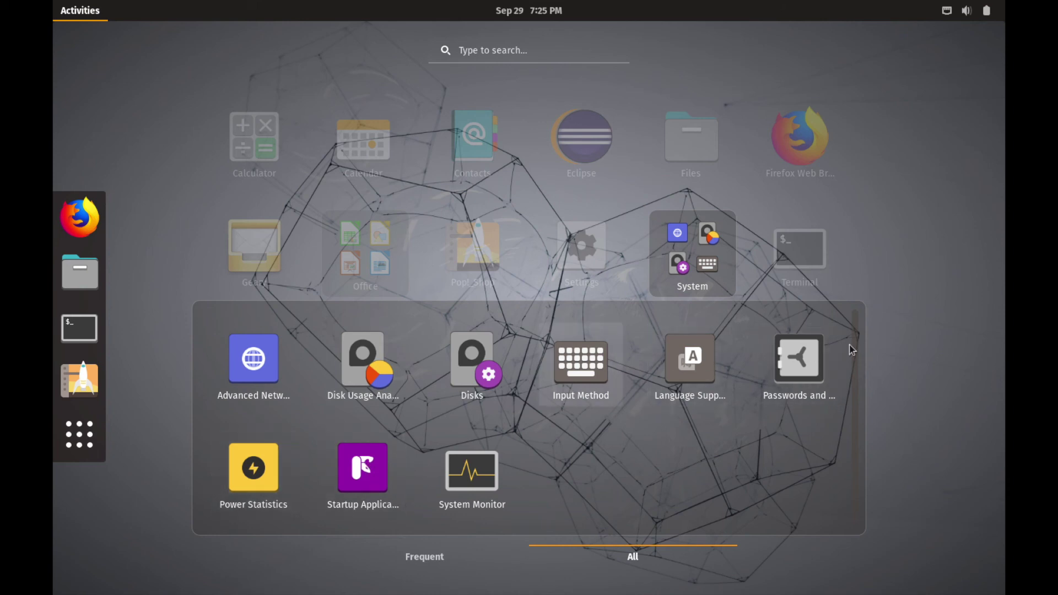
{"action": "left_click", "coordinate": [262, 157]}
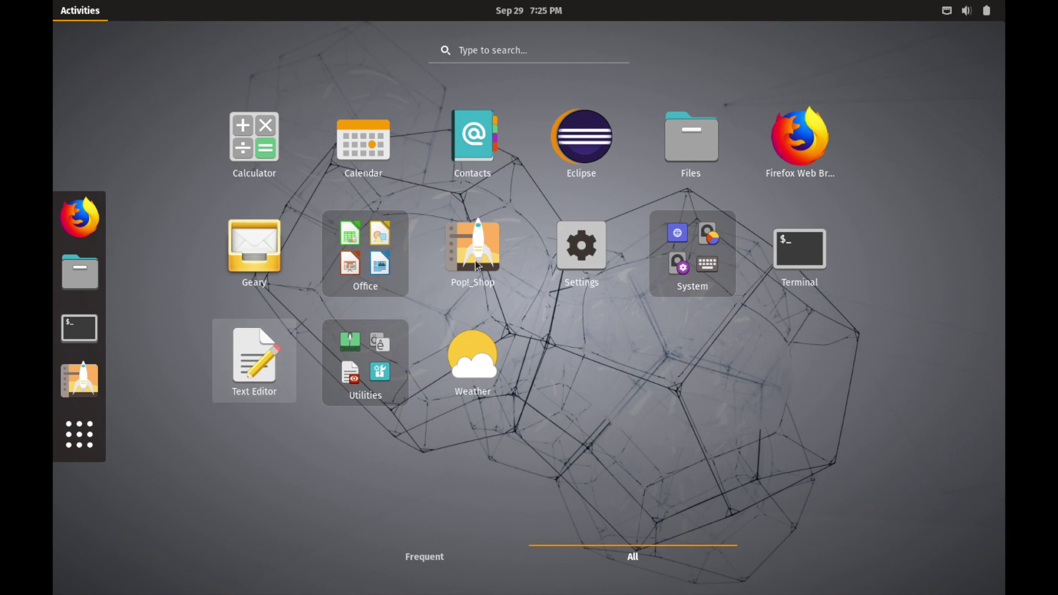
{"action": "left_click", "coordinate": [578, 248]}
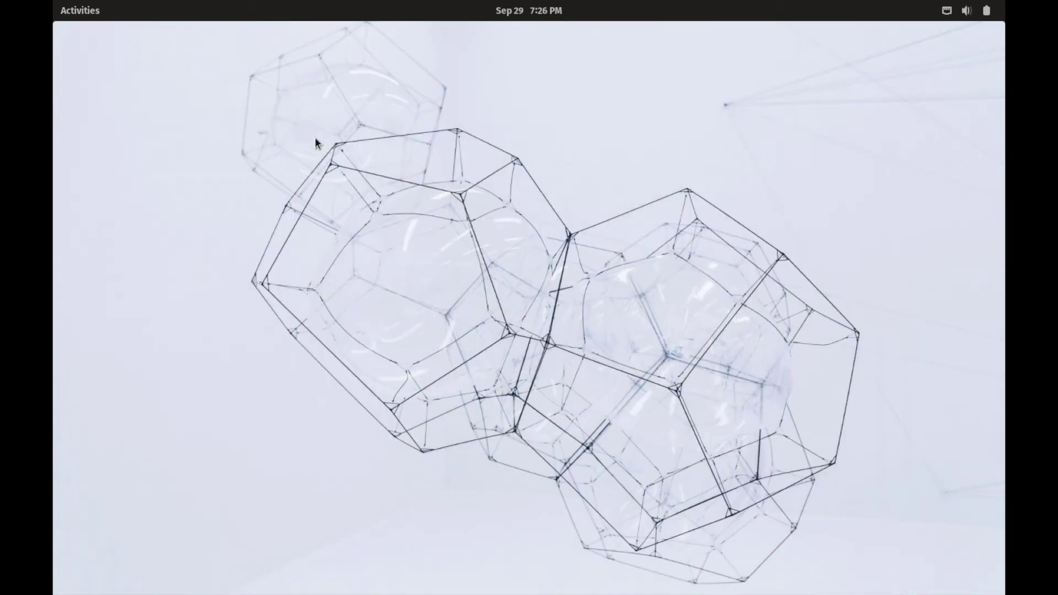